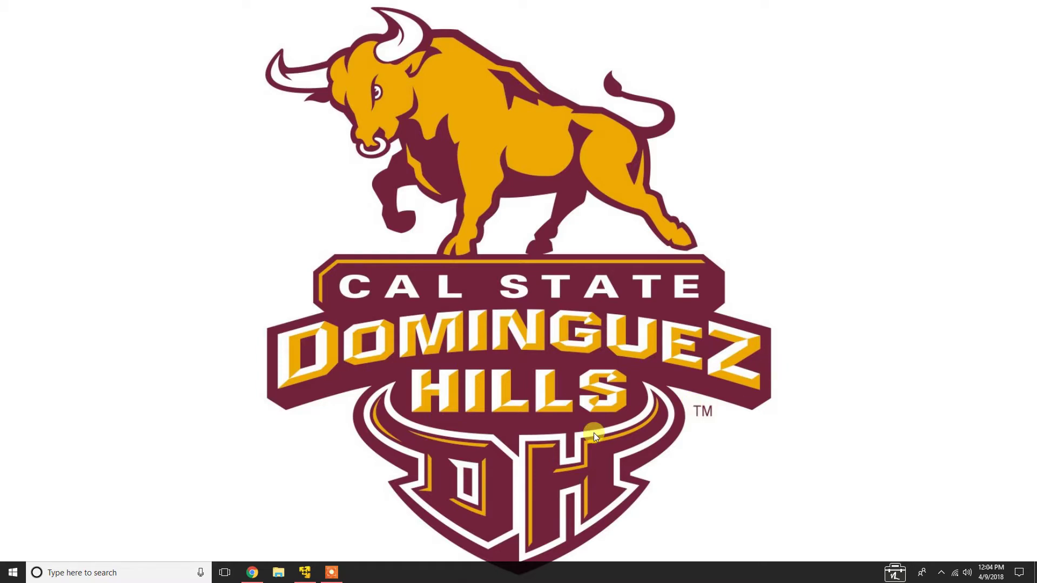
# In Chrome, view the kali.org downloads tab, then switch to the 'VMWare Workstation Player' Google results
pyautogui.click(253, 573)
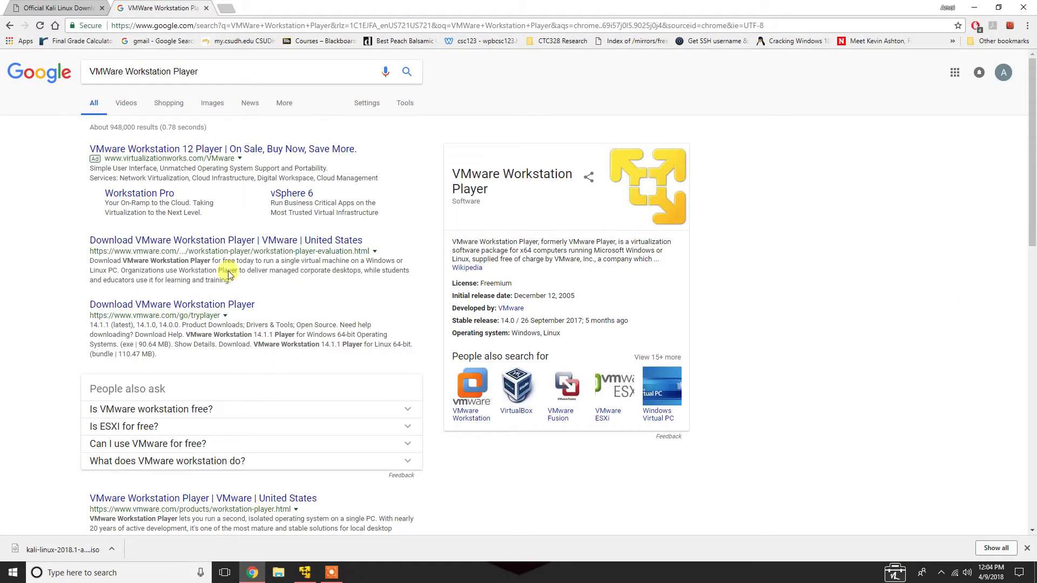
pyautogui.click(62, 8)
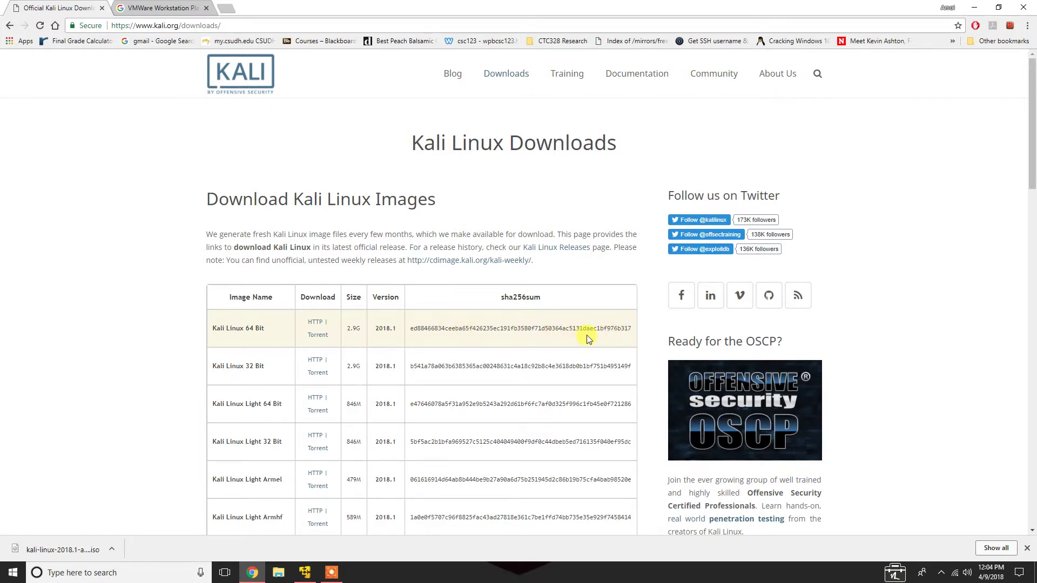
pyautogui.click(163, 8)
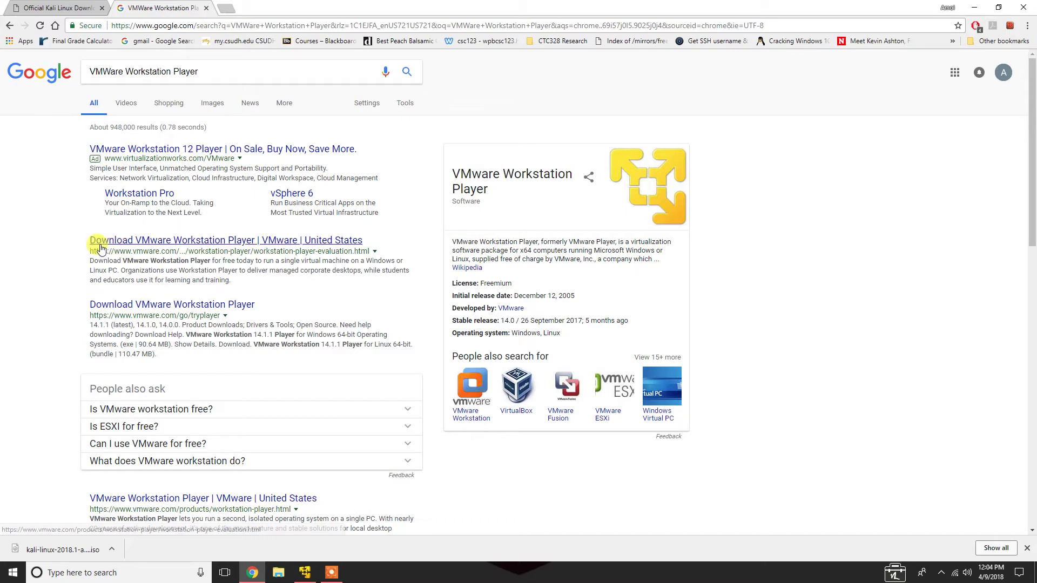
# Open the 'Download VMware Workstation Player' result and review the Player 14 Windows and Linux downloads
pyautogui.click(177, 243)
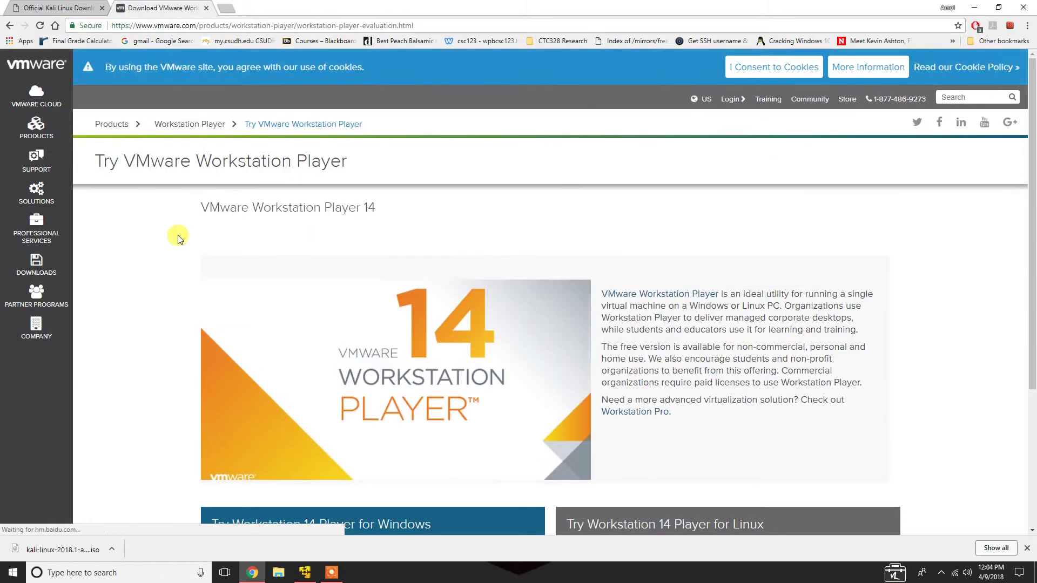
pyautogui.scroll(-5, 190, 247)
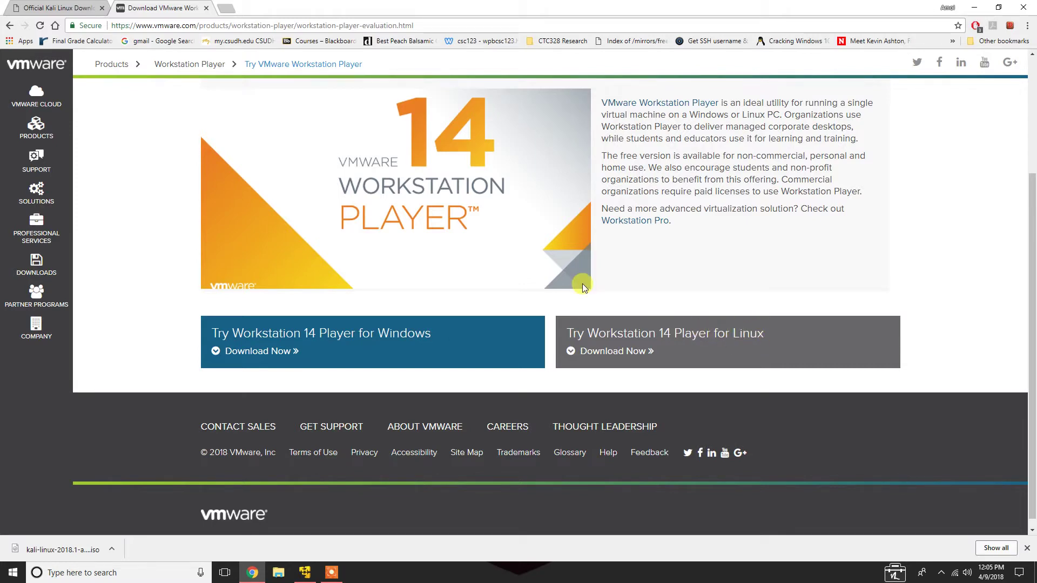
pyautogui.scroll(4, 226, 297)
pyautogui.scroll(-3, 226, 298)
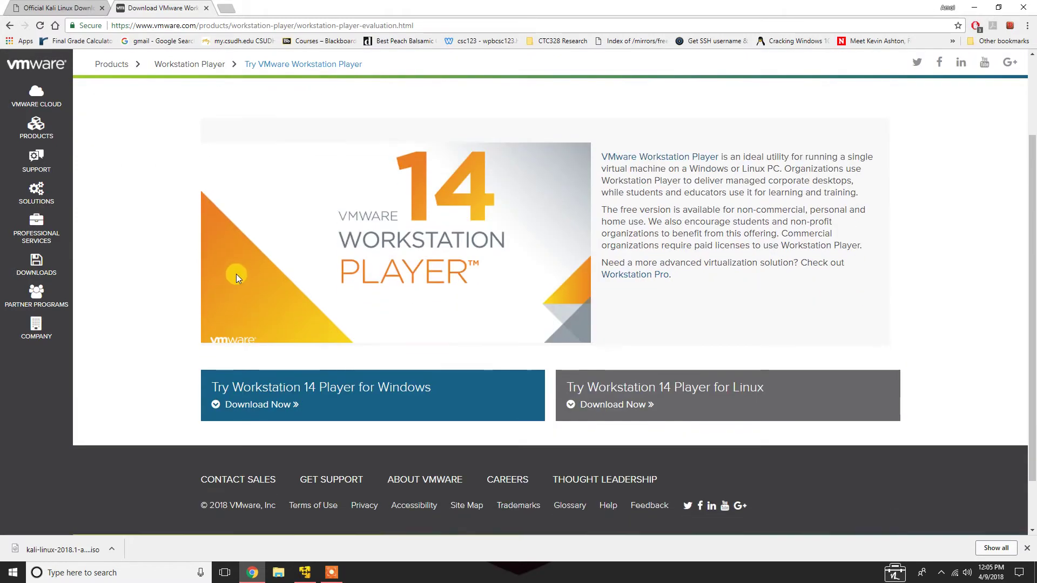
pyautogui.scroll(1, 245, 275)
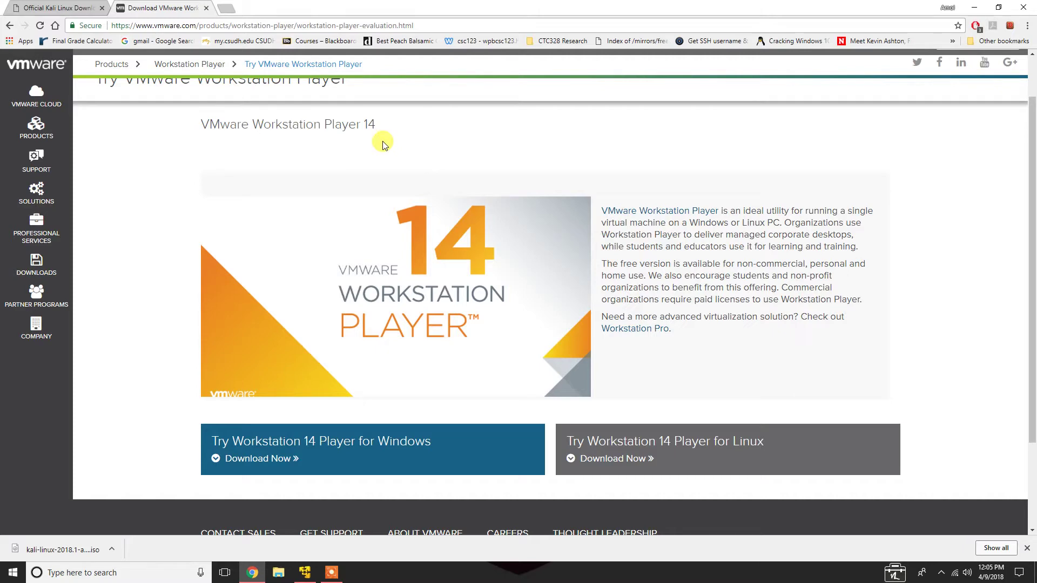
# Start a new virtual machine using the kali-linux-2018.1-amd64 ISO from Downloads as installer disc
pyautogui.click(309, 572)
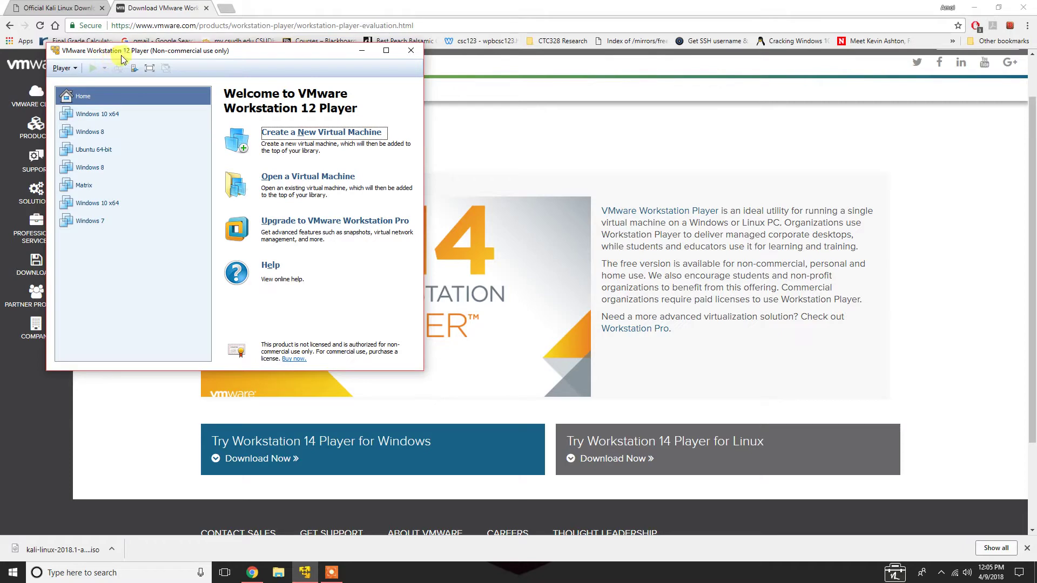
pyautogui.click(275, 135)
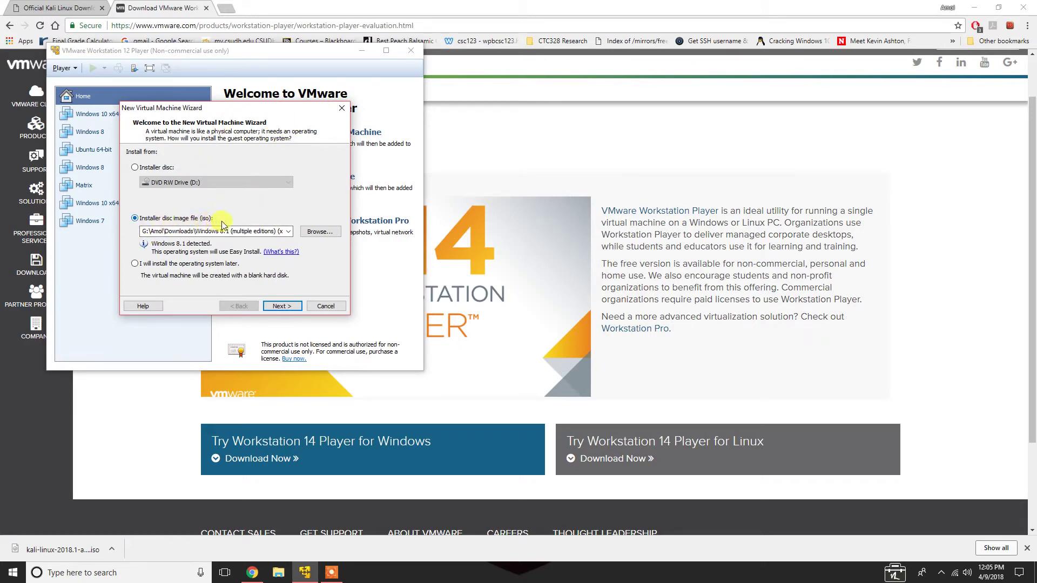
pyautogui.click(316, 232)
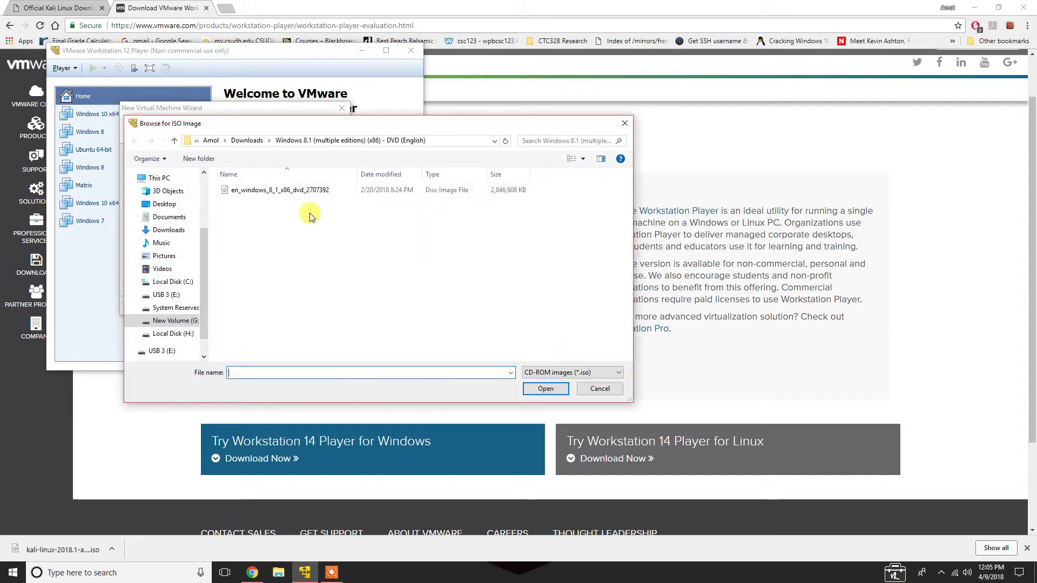
pyautogui.click(244, 141)
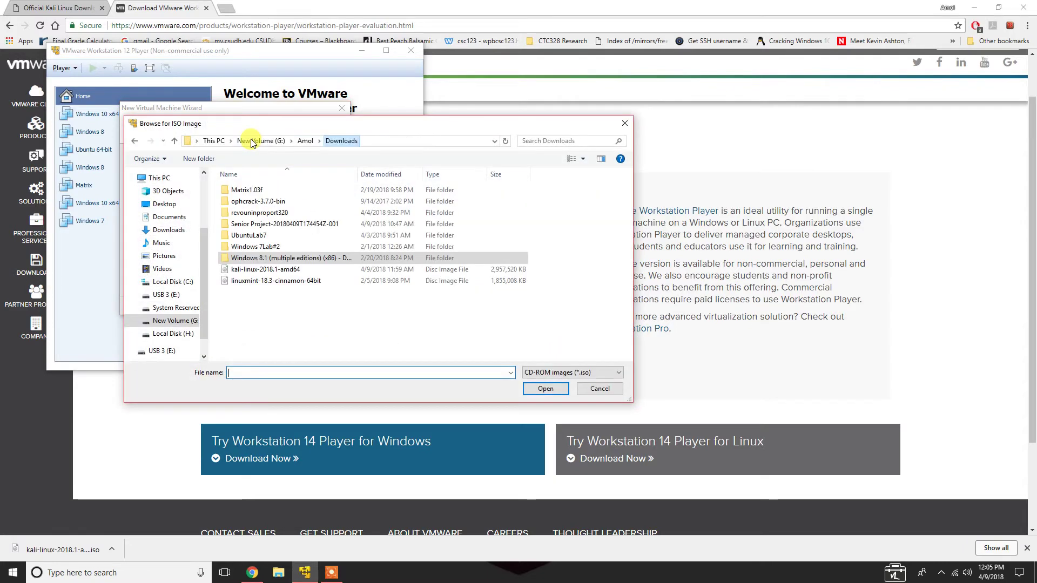
pyautogui.click(266, 270)
pyautogui.click(552, 393)
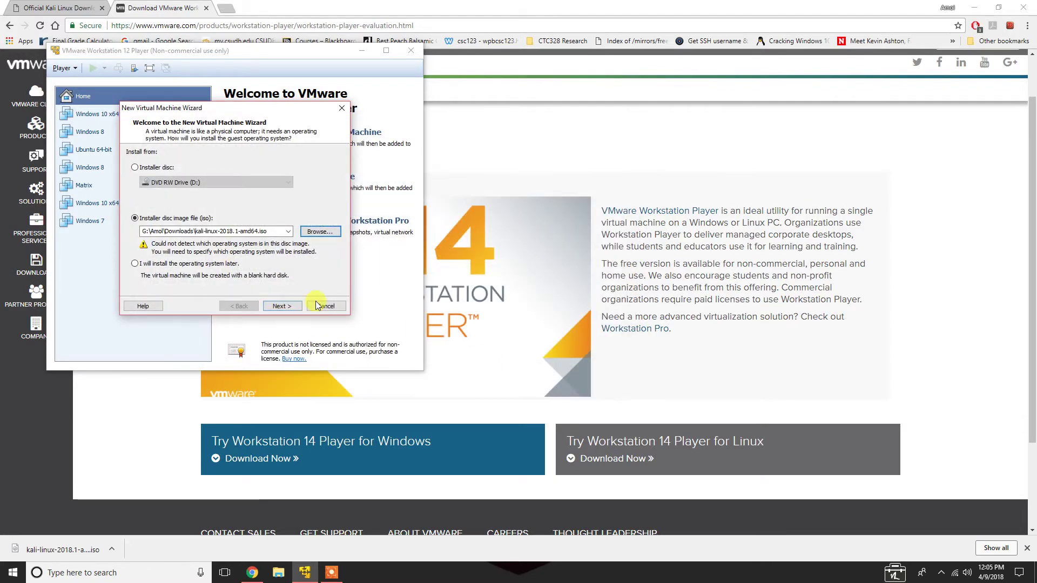
pyautogui.click(282, 306)
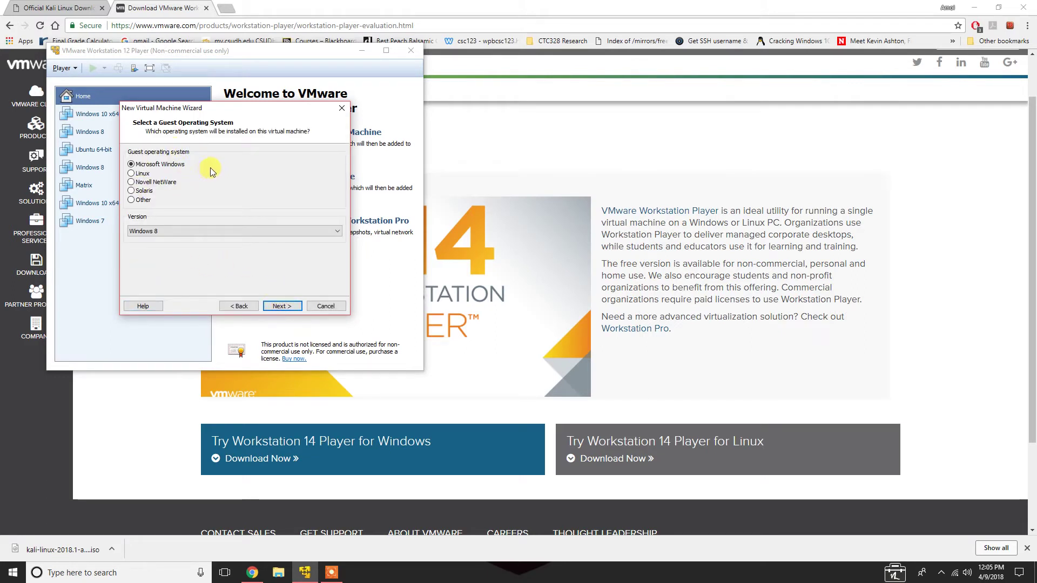
# Set the guest OS to Linux, version Other Linux 3.x kernel 64-bit
pyautogui.click(131, 174)
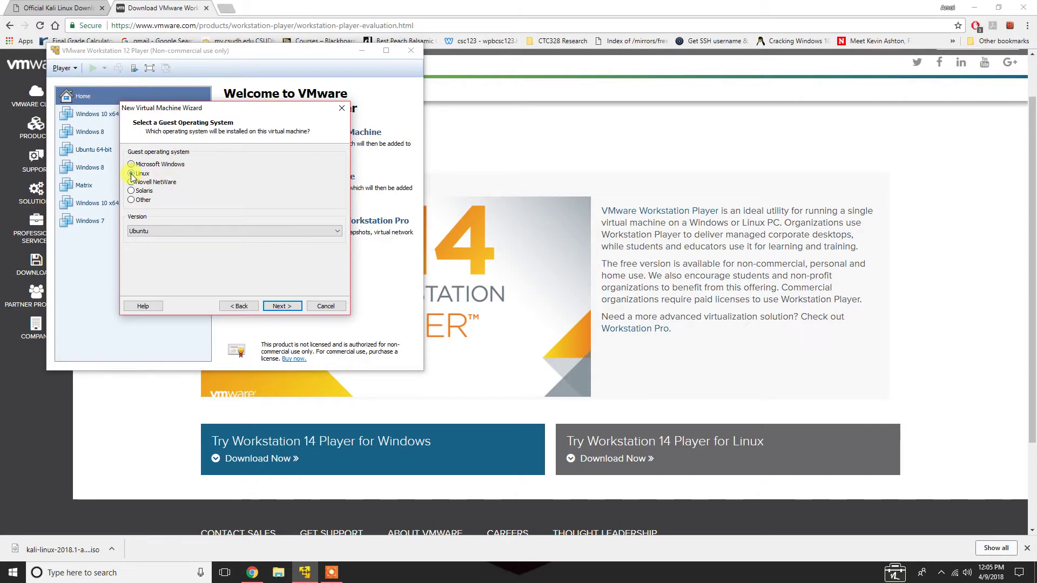
pyautogui.click(197, 231)
pyautogui.moveTo(333, 350); pyautogui.dragTo(332, 382)
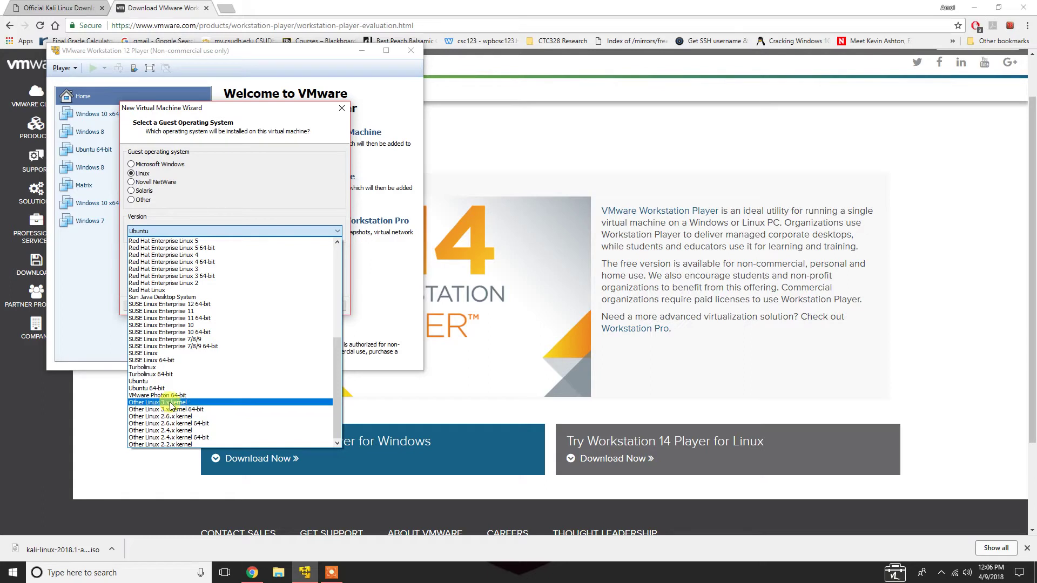
pyautogui.click(199, 412)
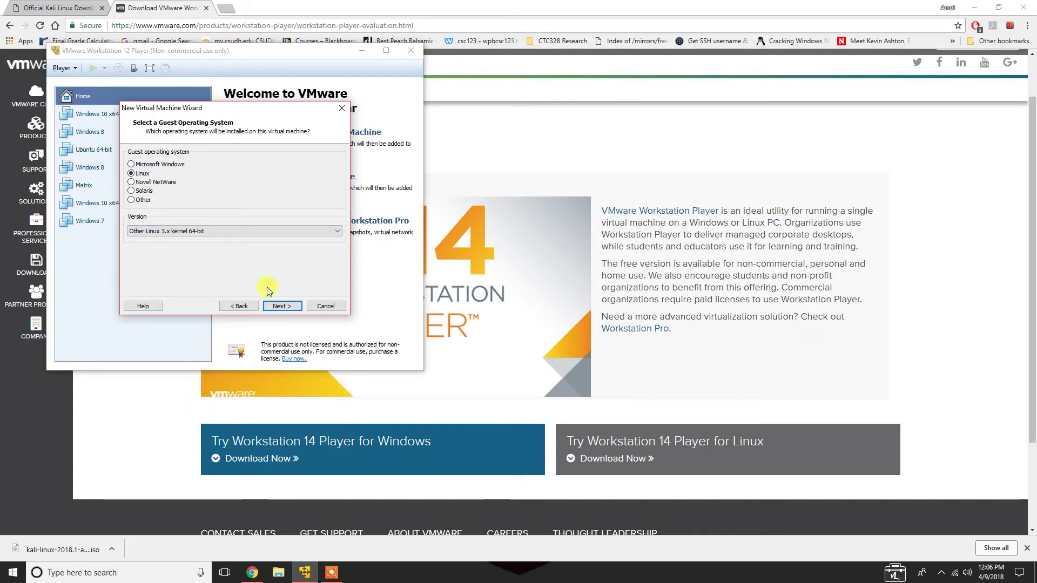
pyautogui.click(282, 306)
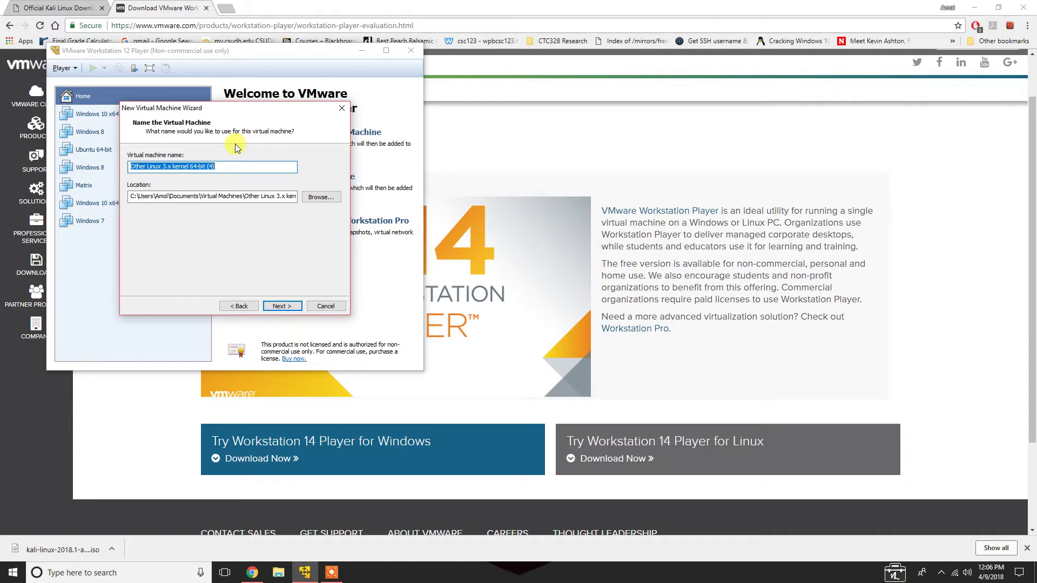
# Name the VM 'Kali - Core' and give it a 15 GB maximum disk size
pyautogui.write('Kali - Core')
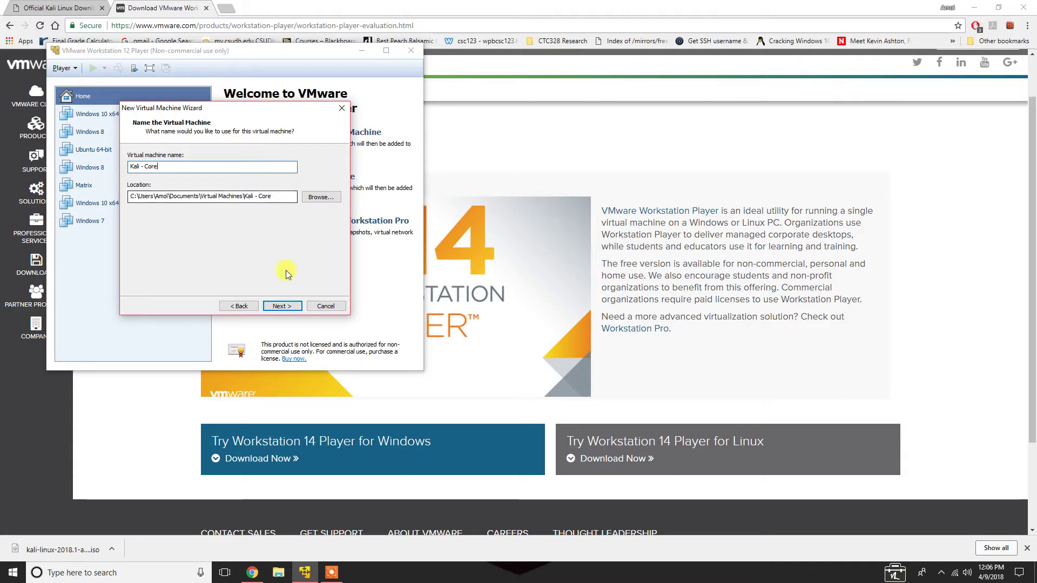
pyautogui.click(282, 305)
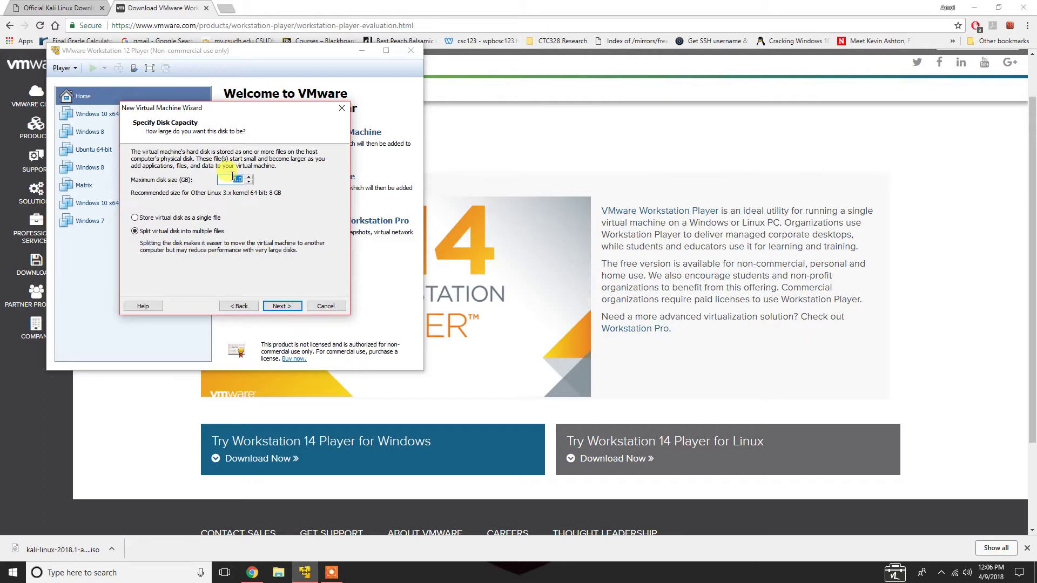
pyautogui.write('15')
pyautogui.click(291, 307)
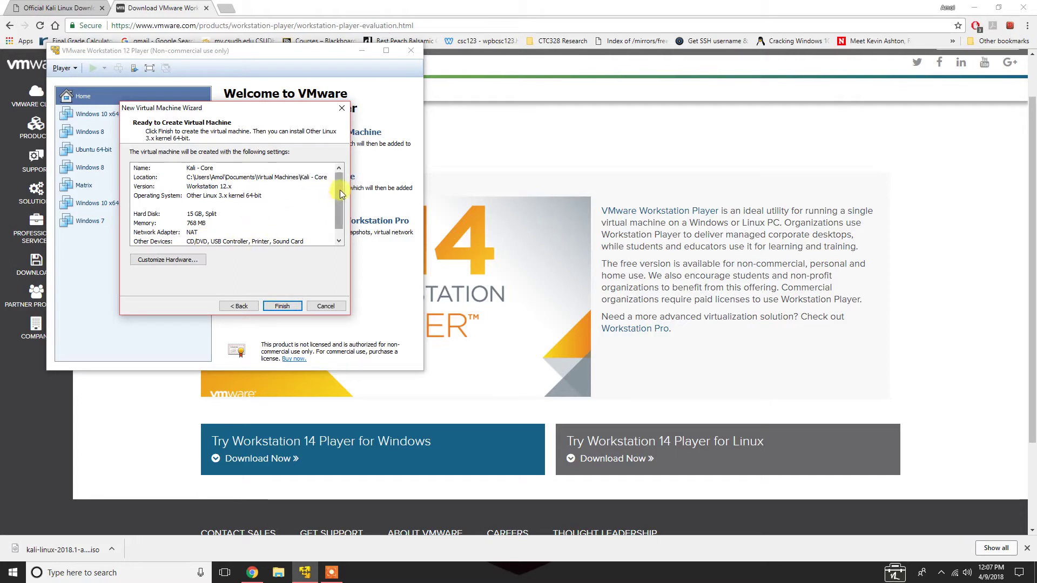
pyautogui.scroll(-1, 340, 194)
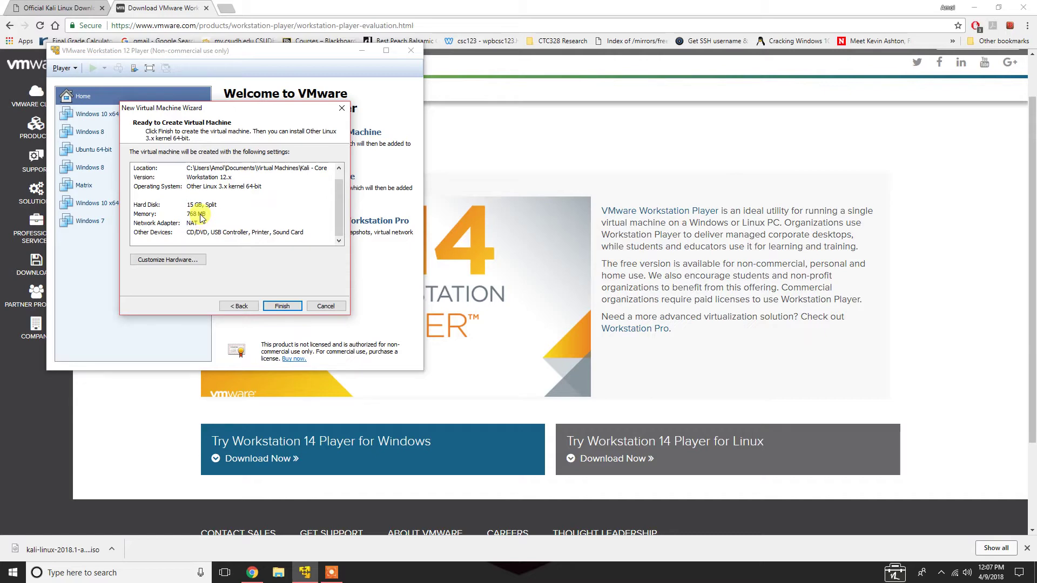
# Raise the VM's memory to about 4 GB, set 4 processor cores, and finish the wizard
pyautogui.click(169, 262)
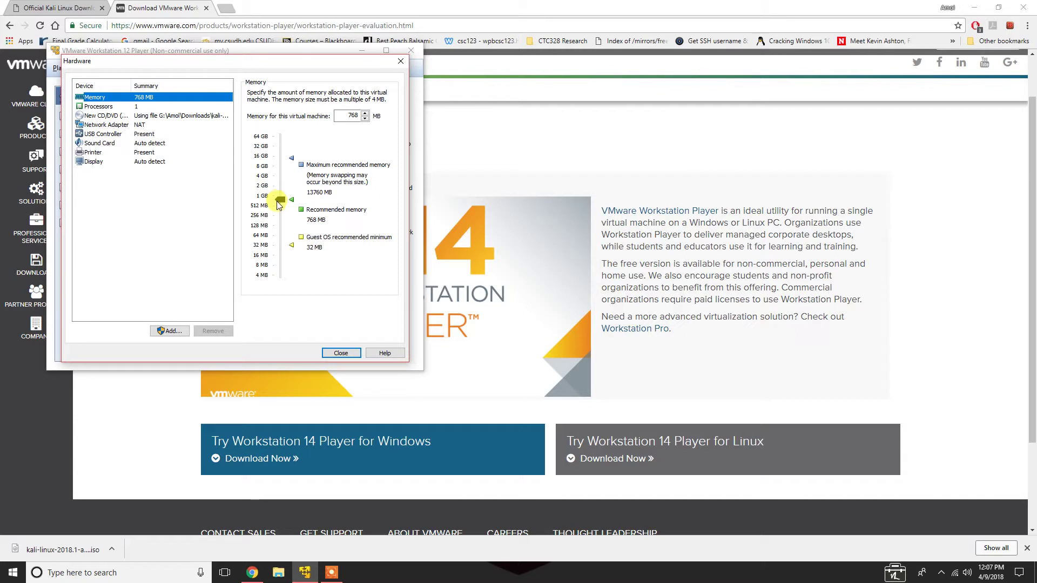
pyautogui.moveTo(285, 190); pyautogui.dragTo(281, 175)
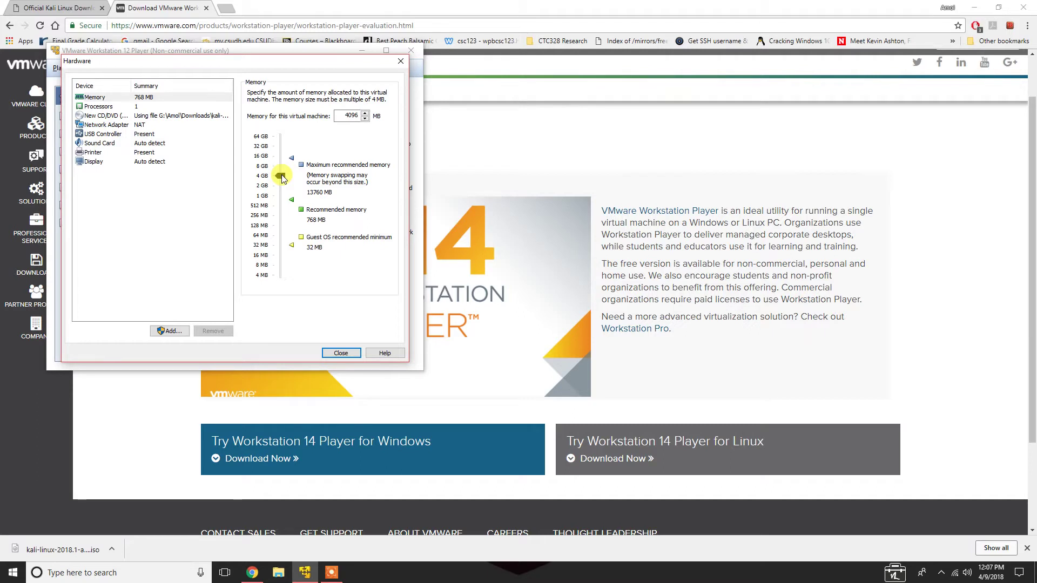
pyautogui.click(136, 107)
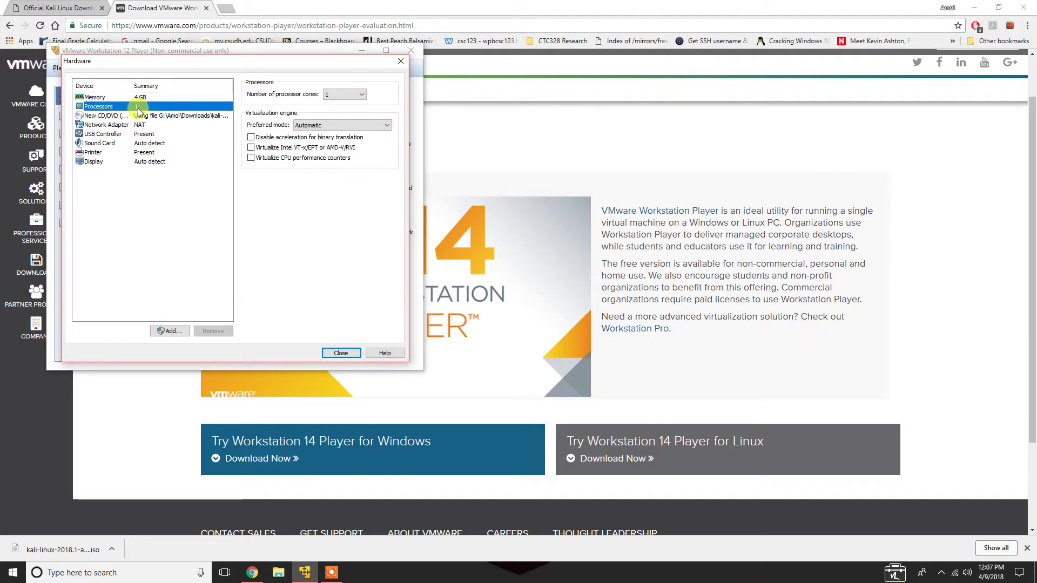
pyautogui.click(335, 97)
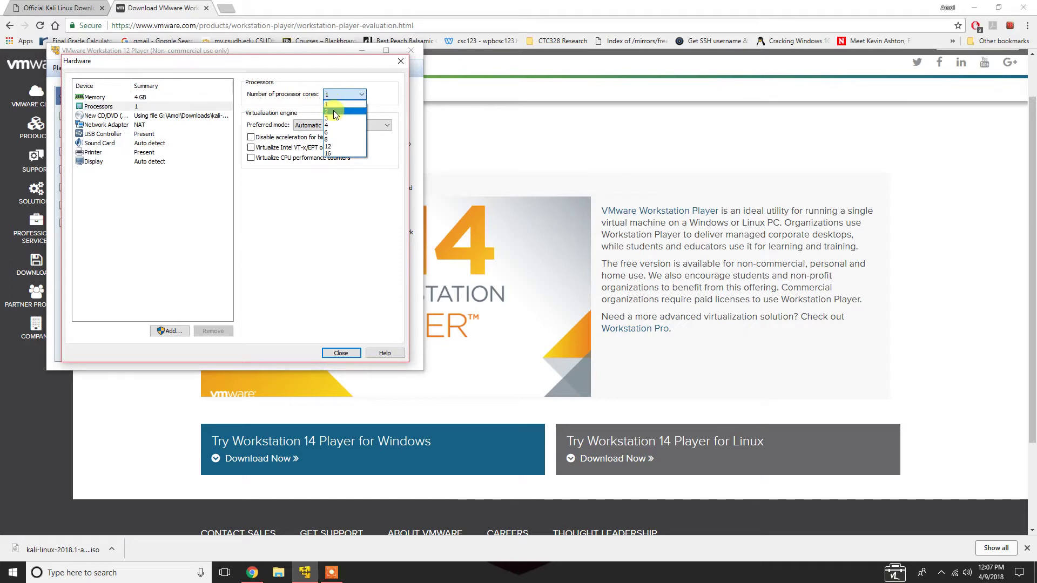
pyautogui.click(332, 118)
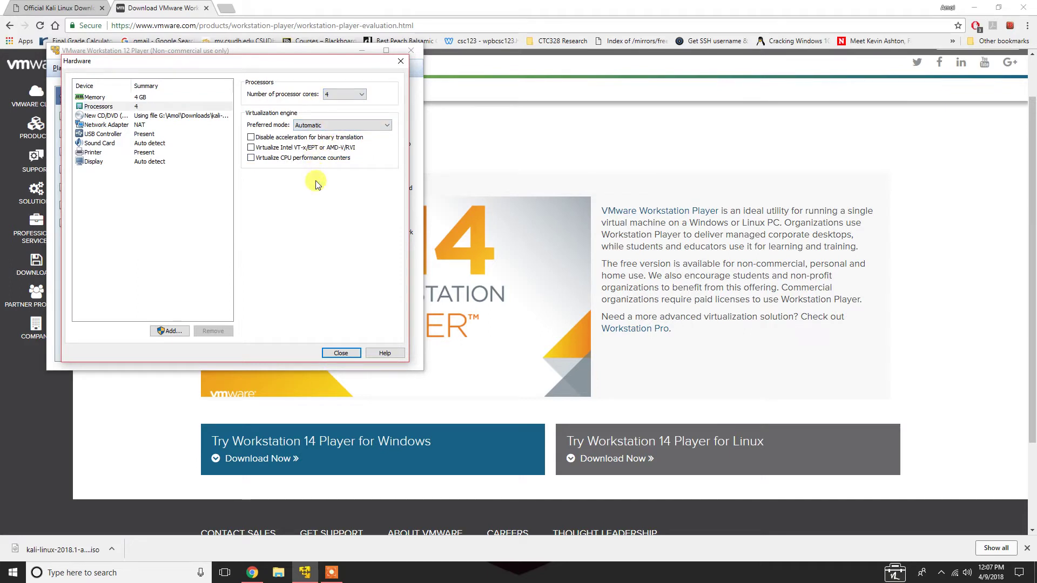
pyautogui.click(338, 353)
pyautogui.click(283, 306)
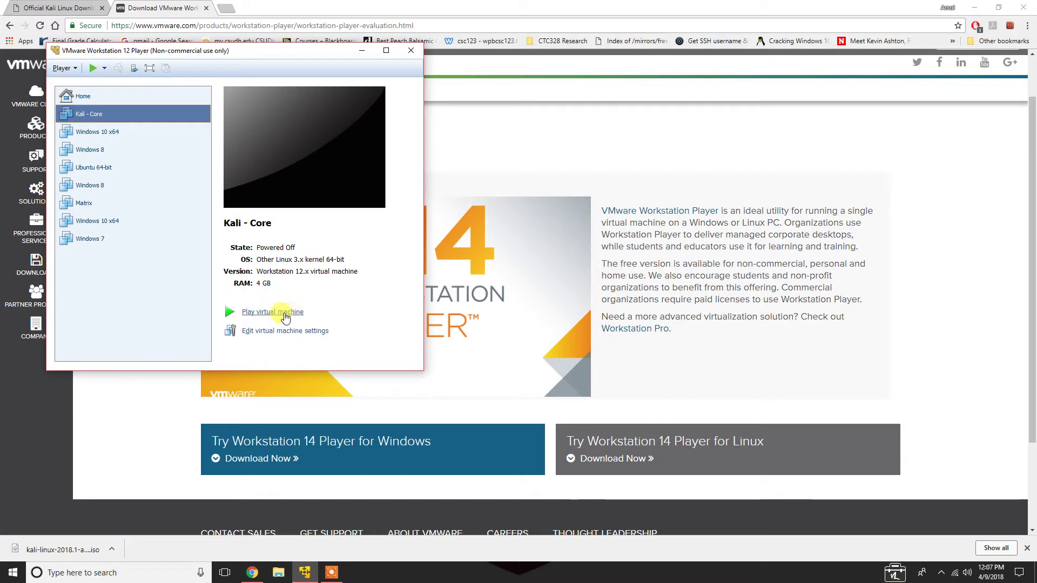
# Power on Kali - Core and choose Graphical install from its boot menu
pyautogui.click(284, 315)
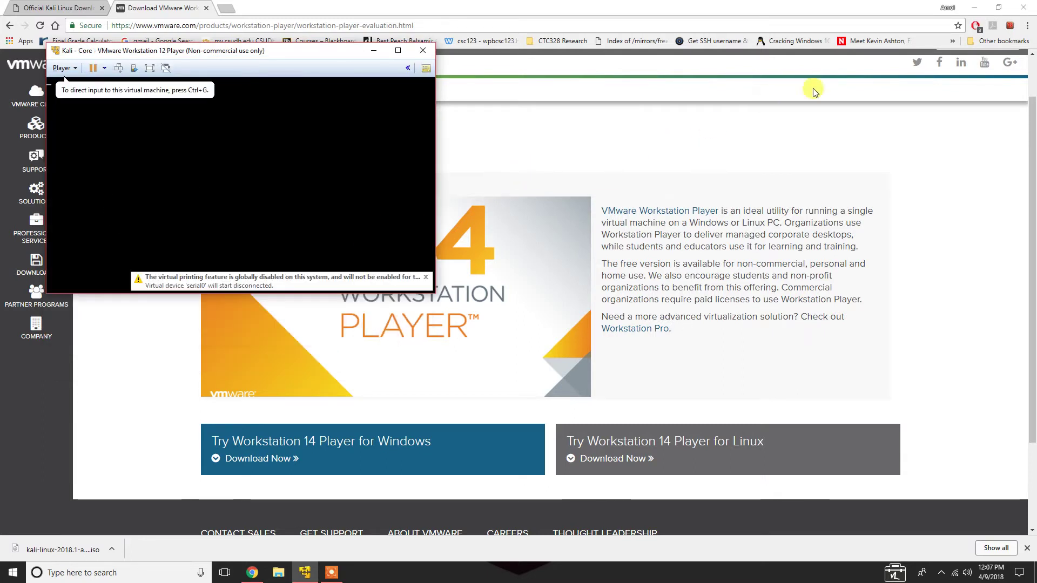
pyautogui.click(973, 8)
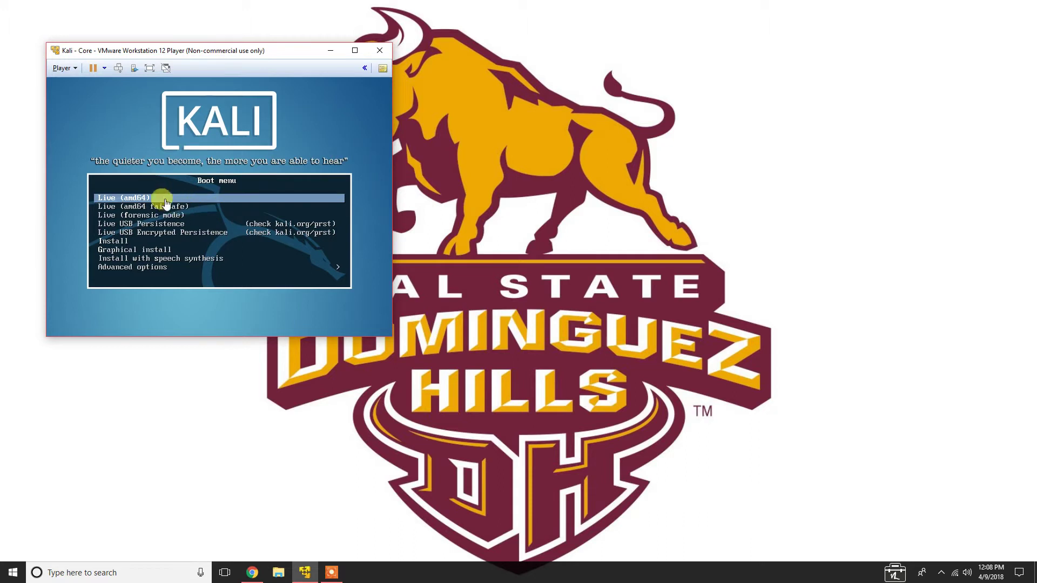
pyautogui.click(141, 249)
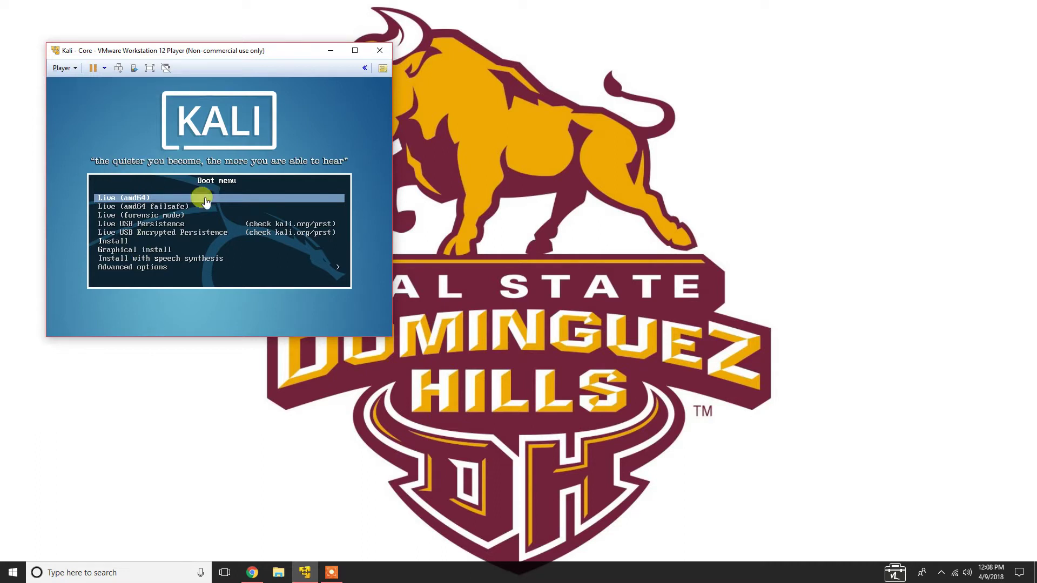
pyautogui.click(138, 206)
pyautogui.press('Down')
pyautogui.press('Down')
pyautogui.press('Down')
pyautogui.press('Down')
pyautogui.press('Down')
pyautogui.press('Down')
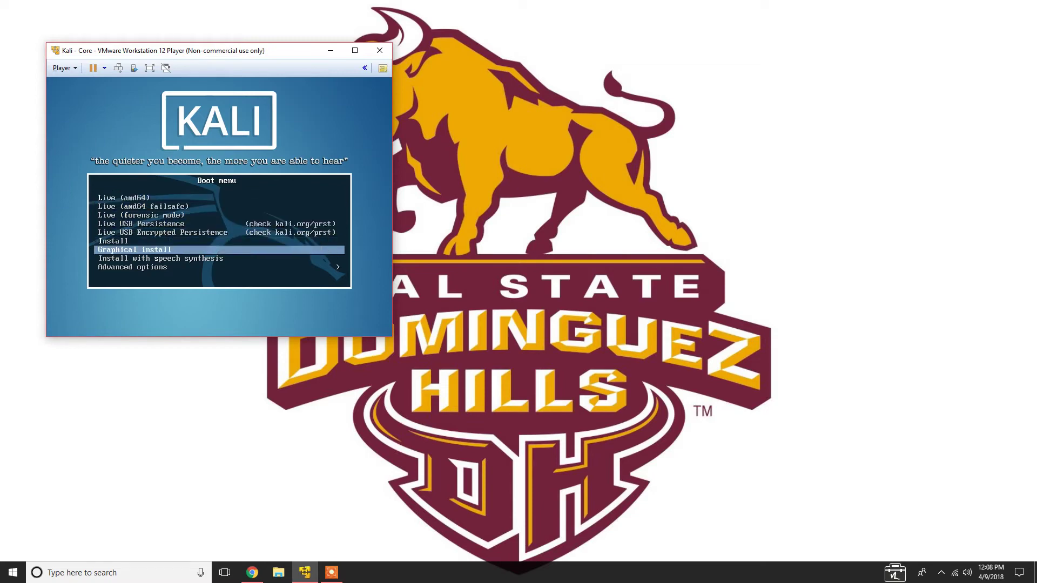
pyautogui.press('Return')
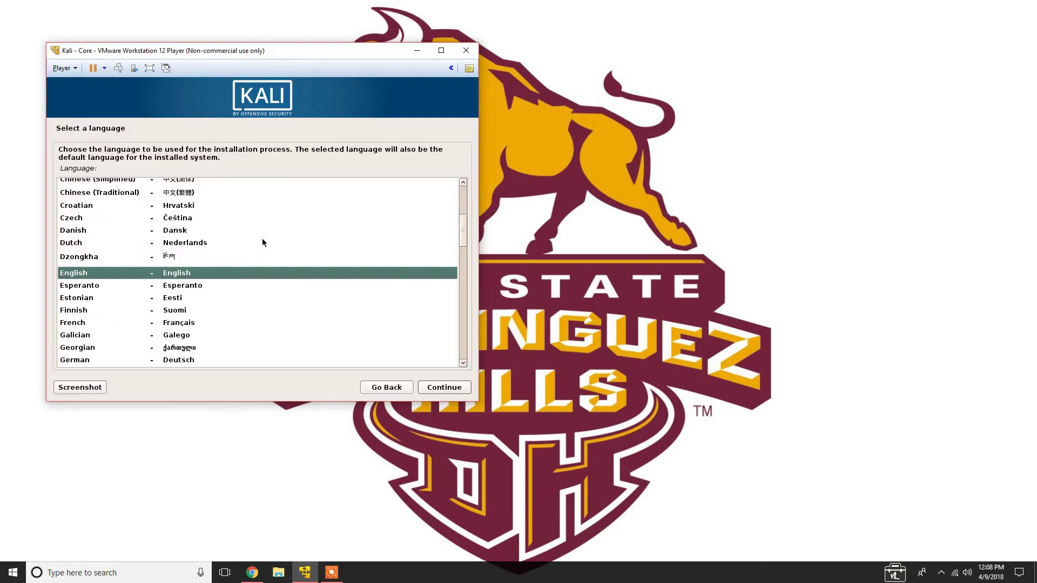
# Accept English, United States, American English keymap, hostname 'kali' and a blank domain name
pyautogui.click(445, 389)
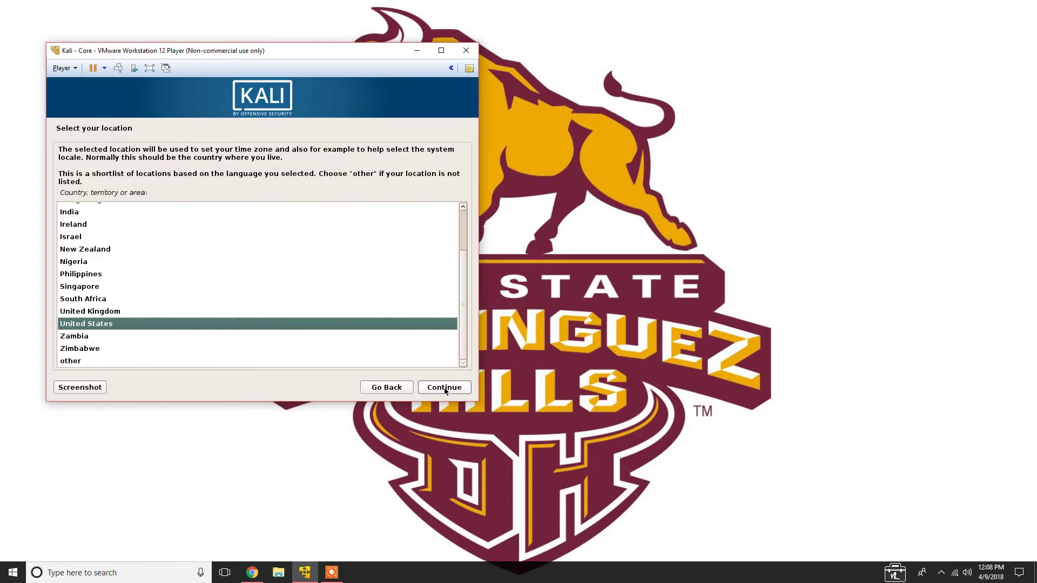
pyautogui.click(445, 389)
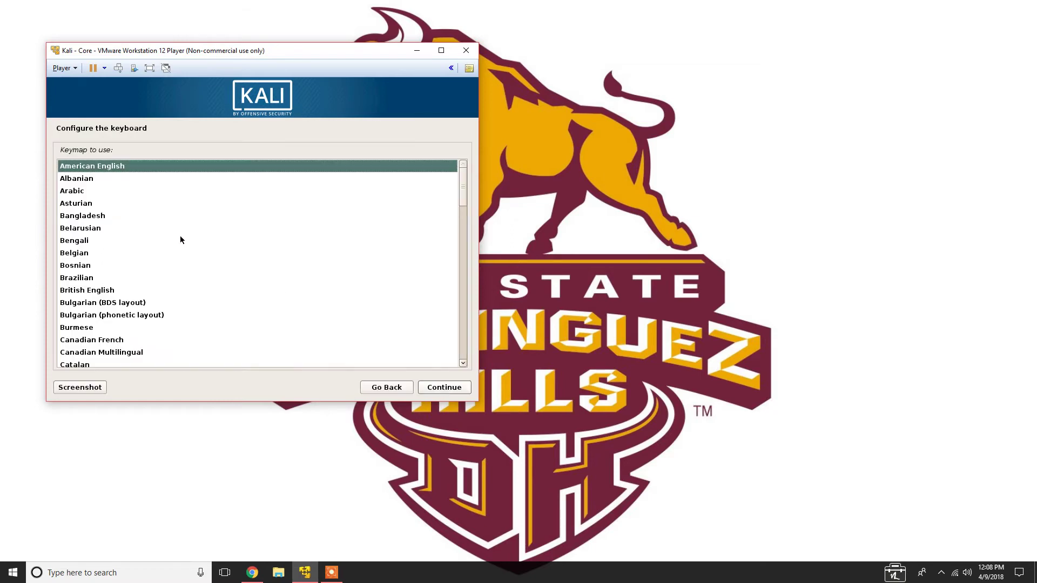
pyautogui.click(452, 390)
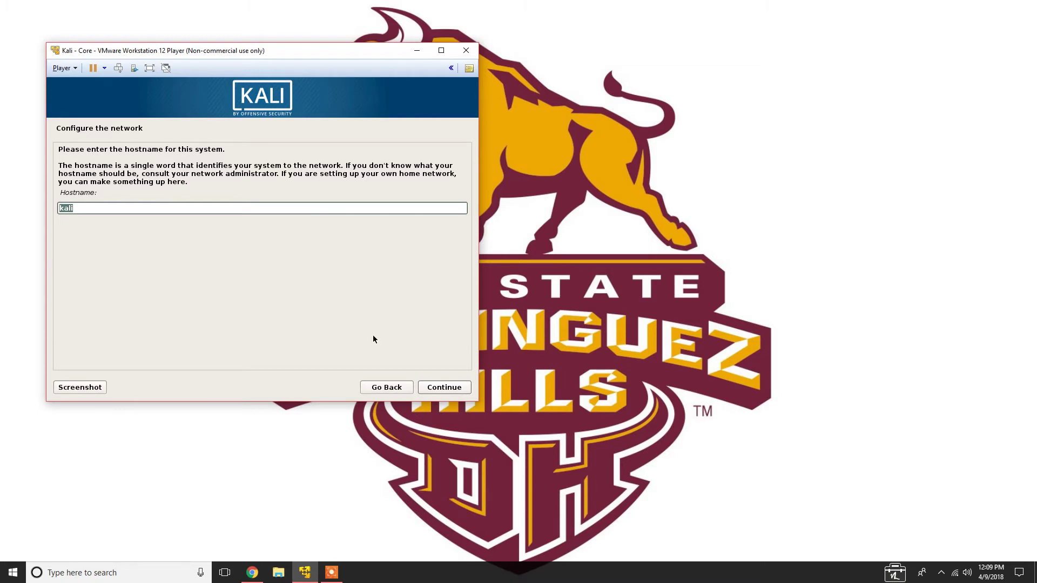
pyautogui.click(455, 392)
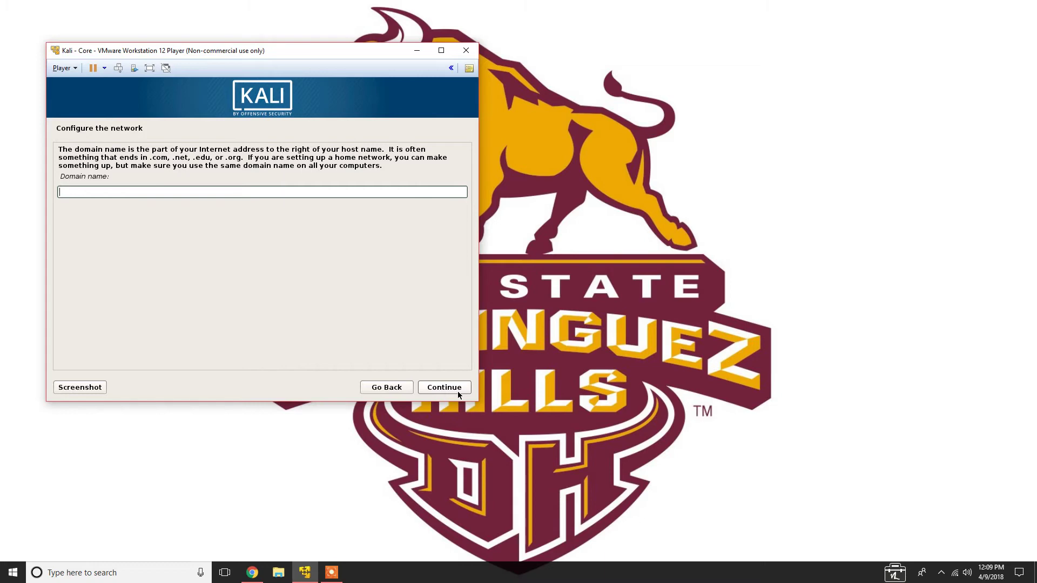
pyautogui.click(464, 390)
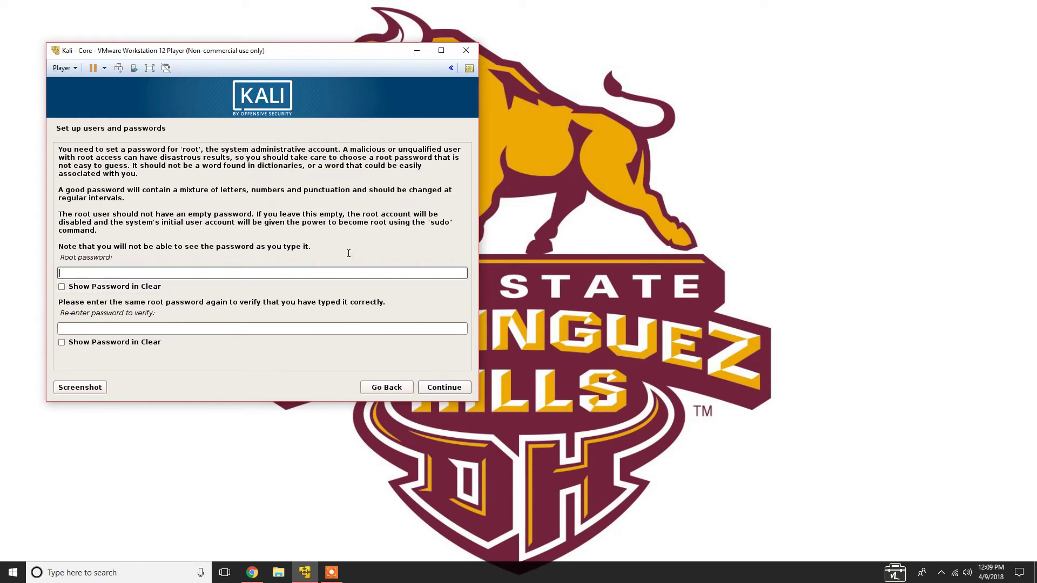
# Enter the root password shown in clear, re-enter it to confirm, and submit
pyautogui.click(157, 289)
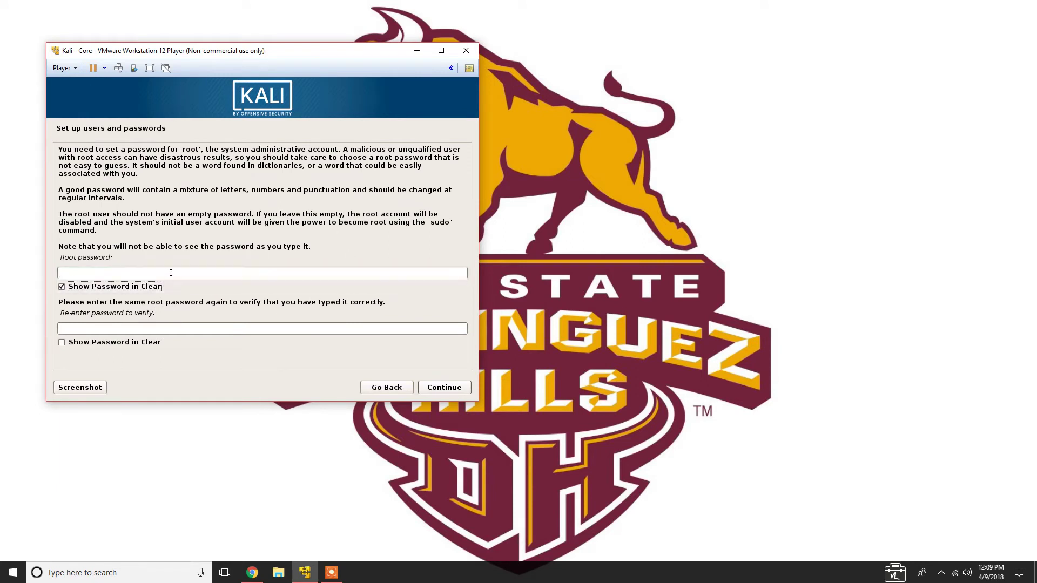
pyautogui.write('password')
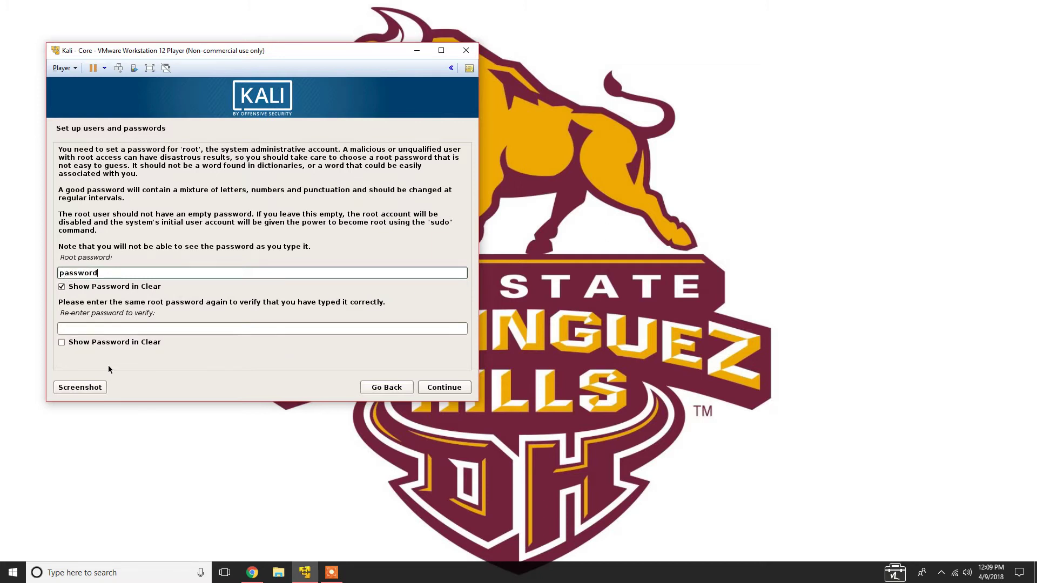
pyautogui.click(61, 342)
pyautogui.click(131, 329)
pyautogui.write('password')
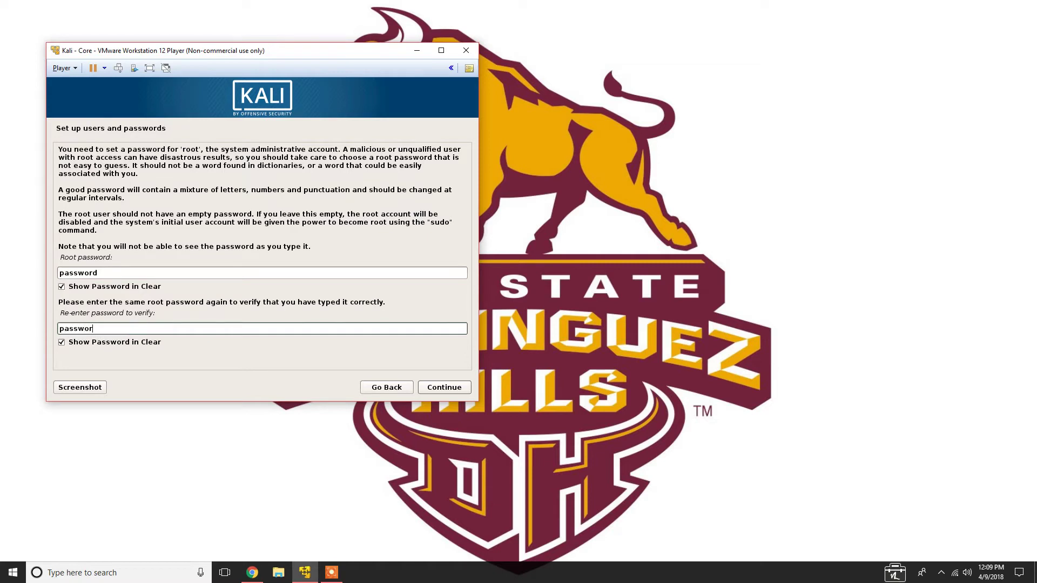
pyautogui.click(445, 388)
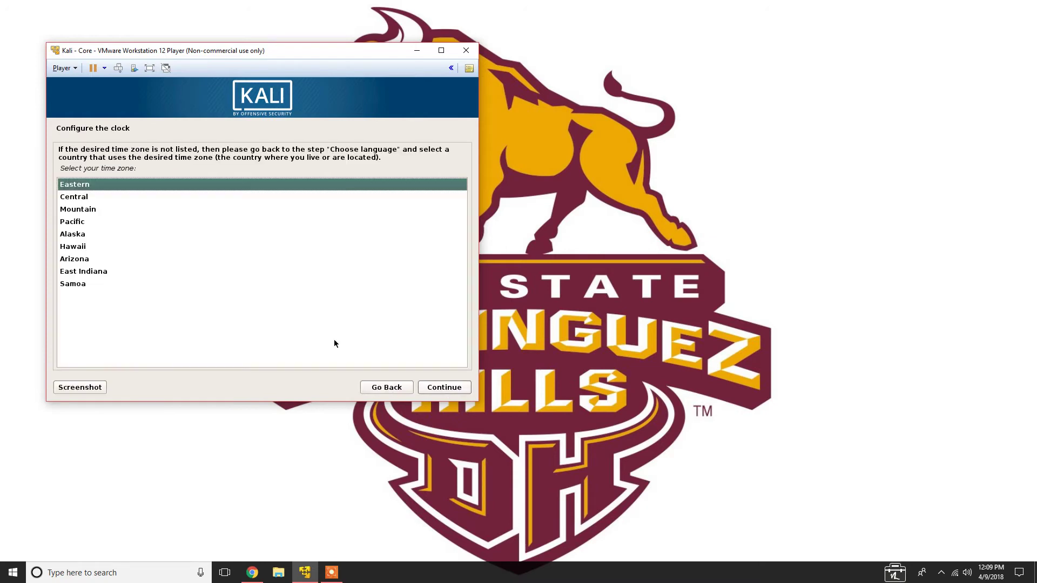
# Choose Pacific as Kali's time zone and continue
pyautogui.click(75, 222)
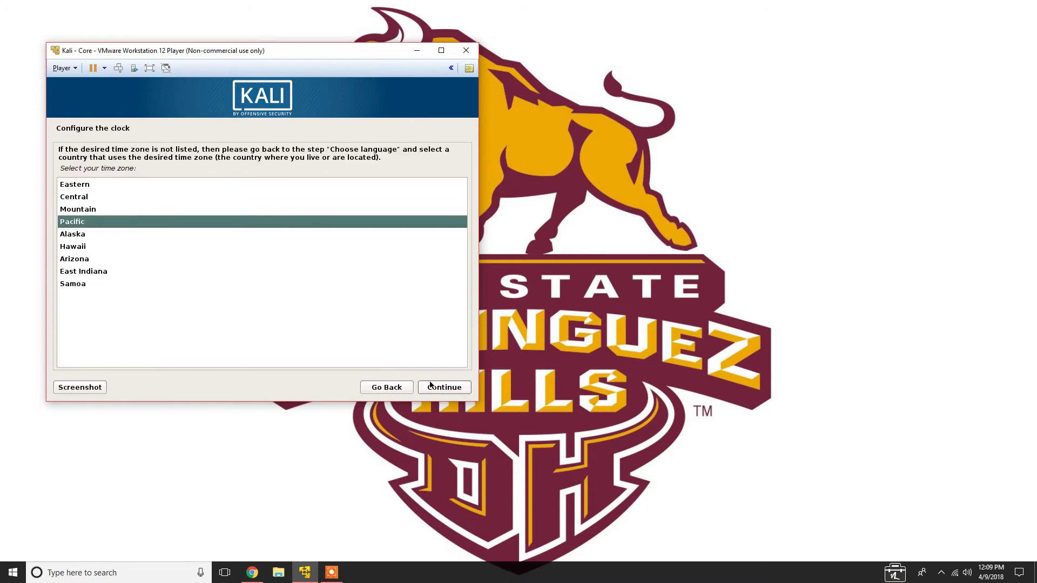
pyautogui.click(440, 393)
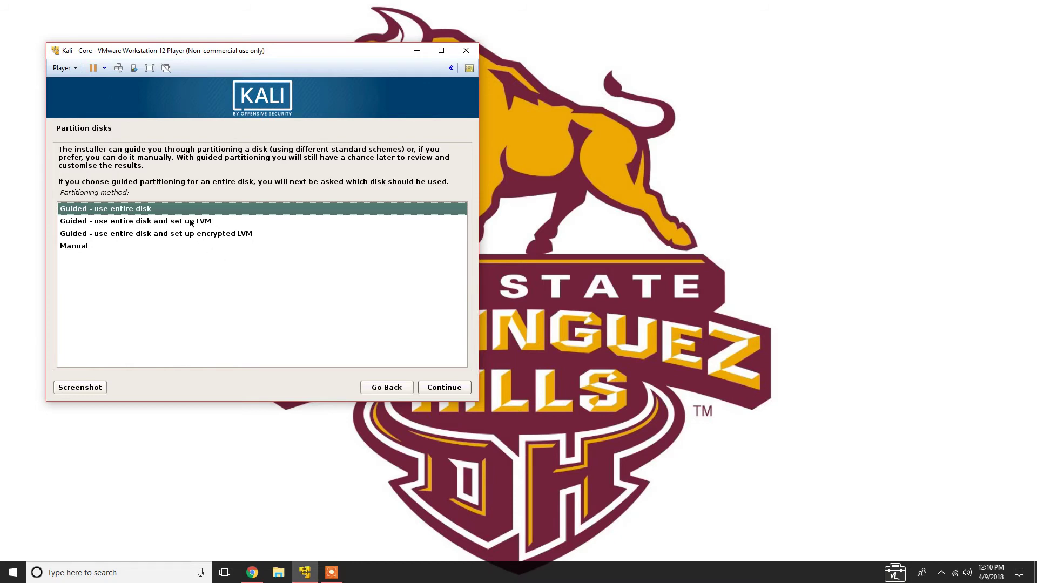
# Guide-partition the whole 16.1 GB disk with all files in one partition, and finish partitioning
pyautogui.click(461, 390)
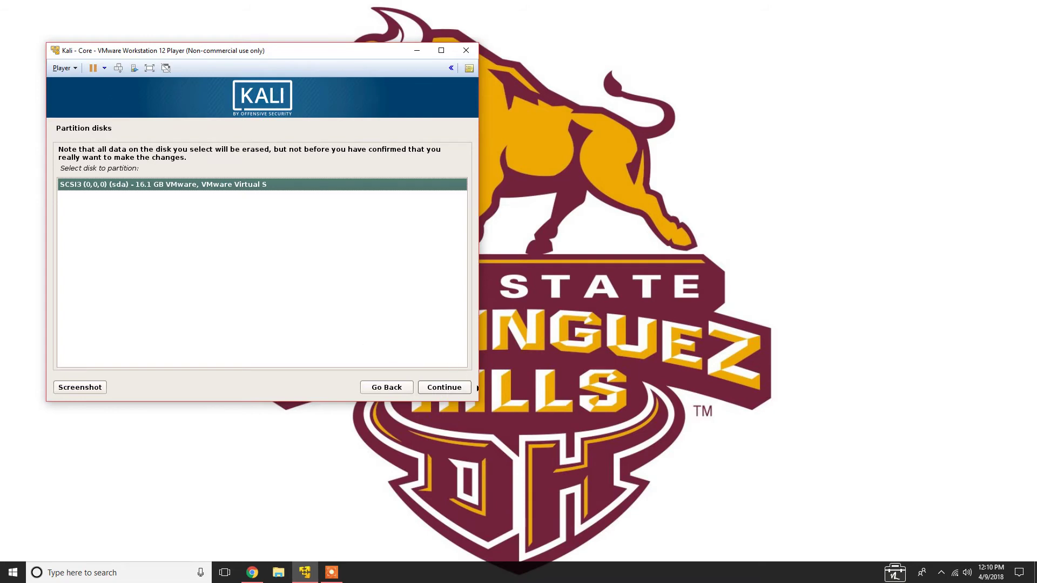
pyautogui.click(462, 392)
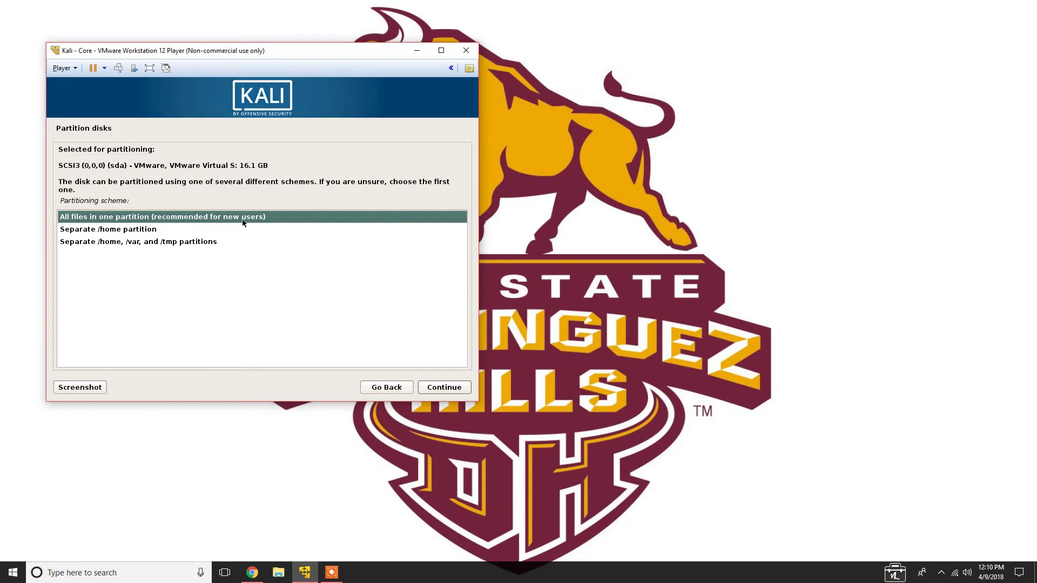
pyautogui.click(455, 388)
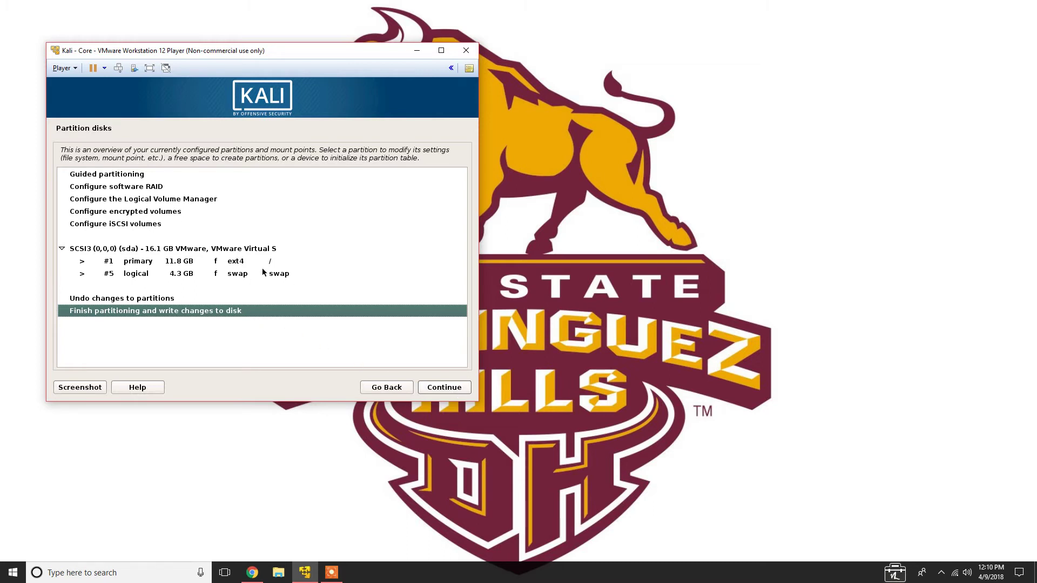
pyautogui.click(301, 311)
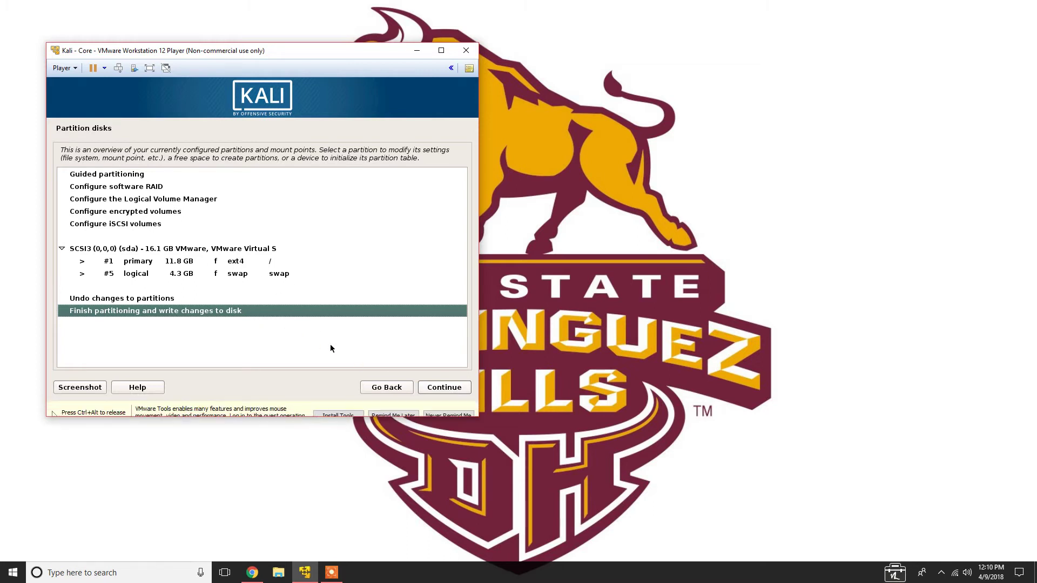
pyautogui.click(456, 392)
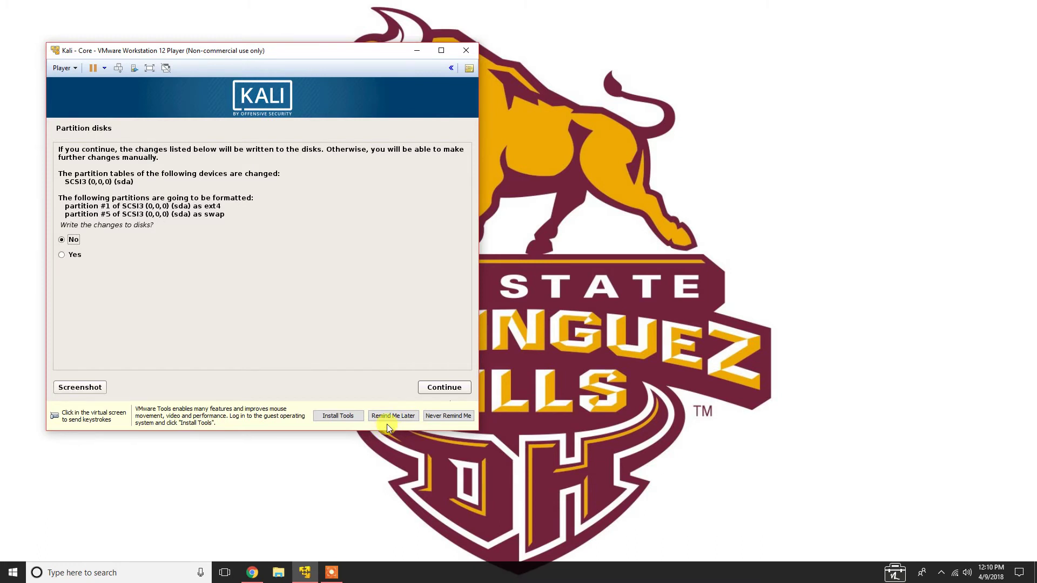
# Postpone the VMware Tools reminder and confirm Yes to write the partitions to disk
pyautogui.click(355, 388)
pyautogui.hotkey('ctrl', 'alt')
pyautogui.click(415, 311)
pyautogui.hotkey('ctrl', 'alt')
pyautogui.click(394, 415)
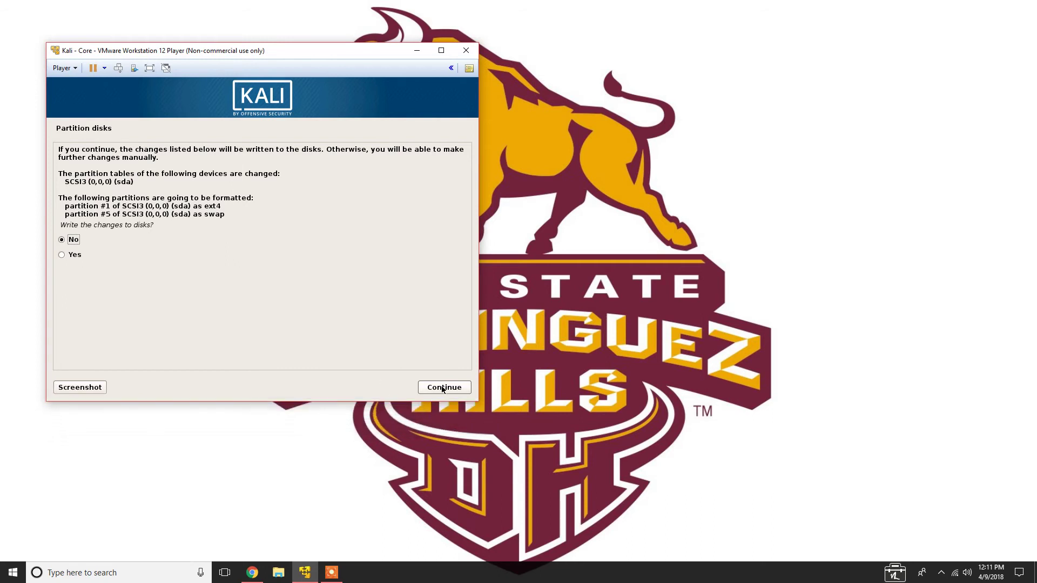
pyautogui.press('Down')
pyautogui.click(443, 387)
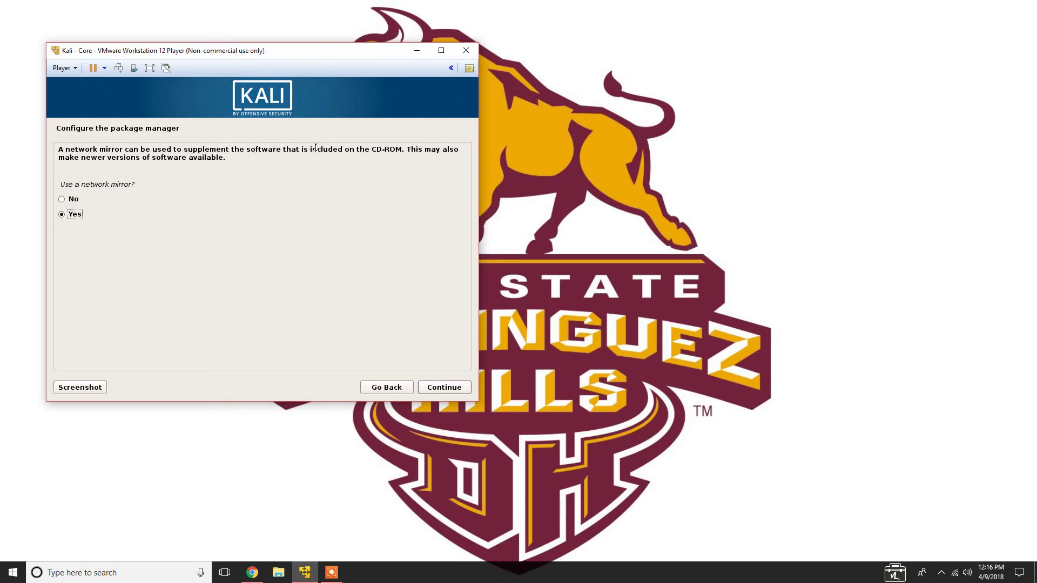
# Skip the network mirror and install the GRUB boot loader on /dev/sda
pyautogui.click(79, 200)
pyautogui.click(430, 389)
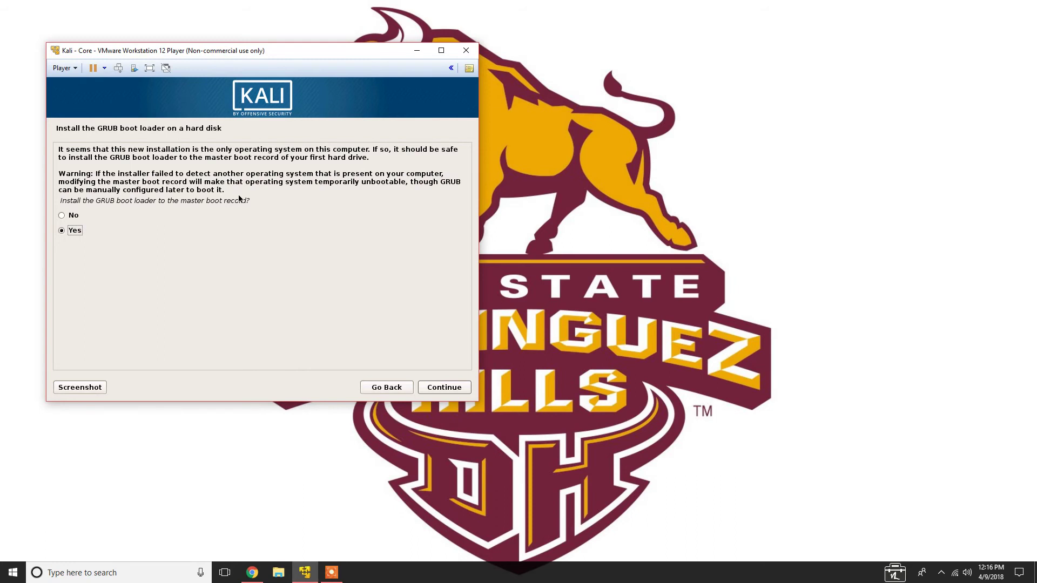
pyautogui.click(445, 389)
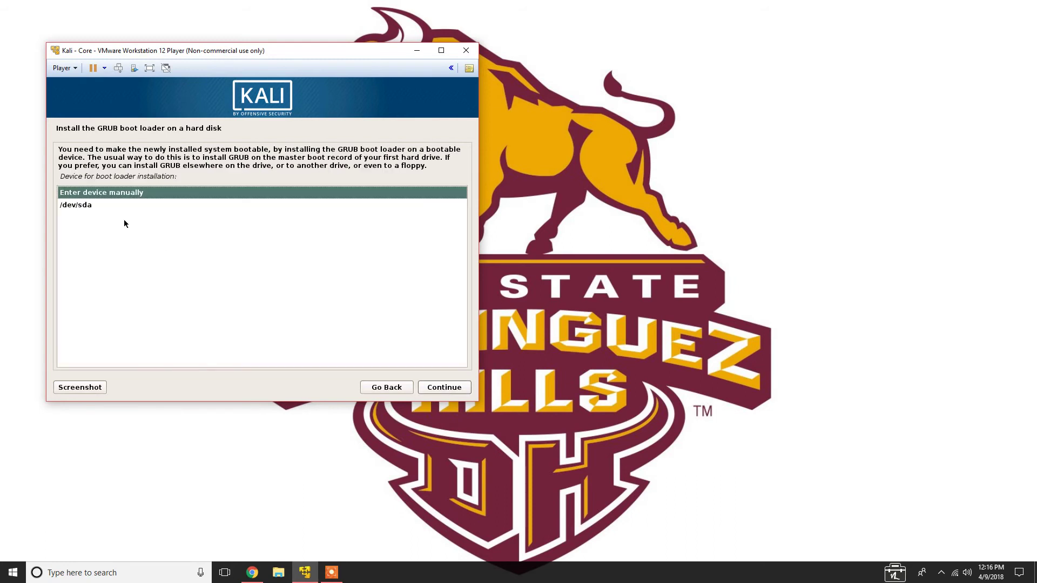
pyautogui.click(83, 206)
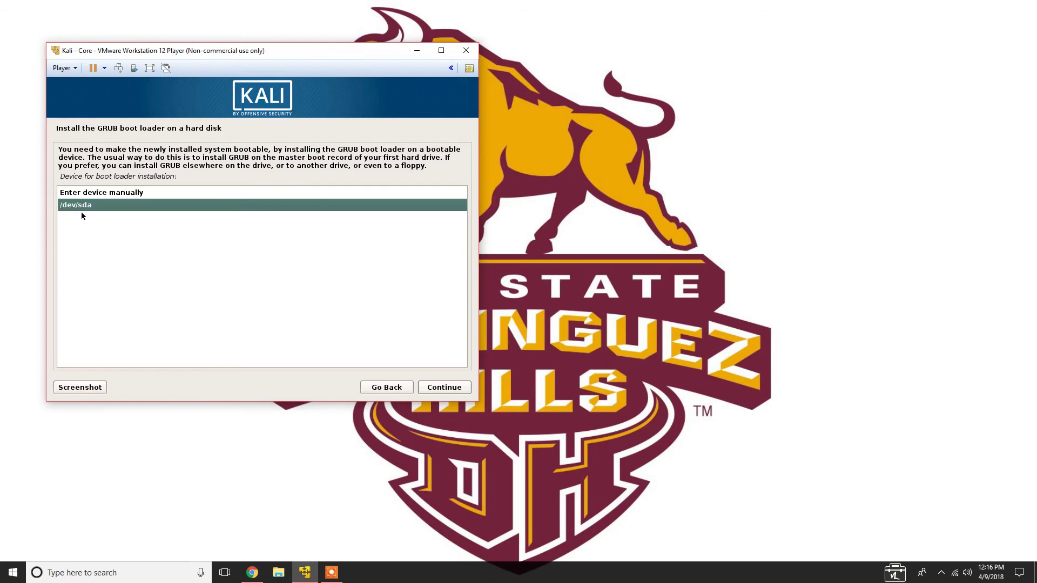
pyautogui.click(455, 389)
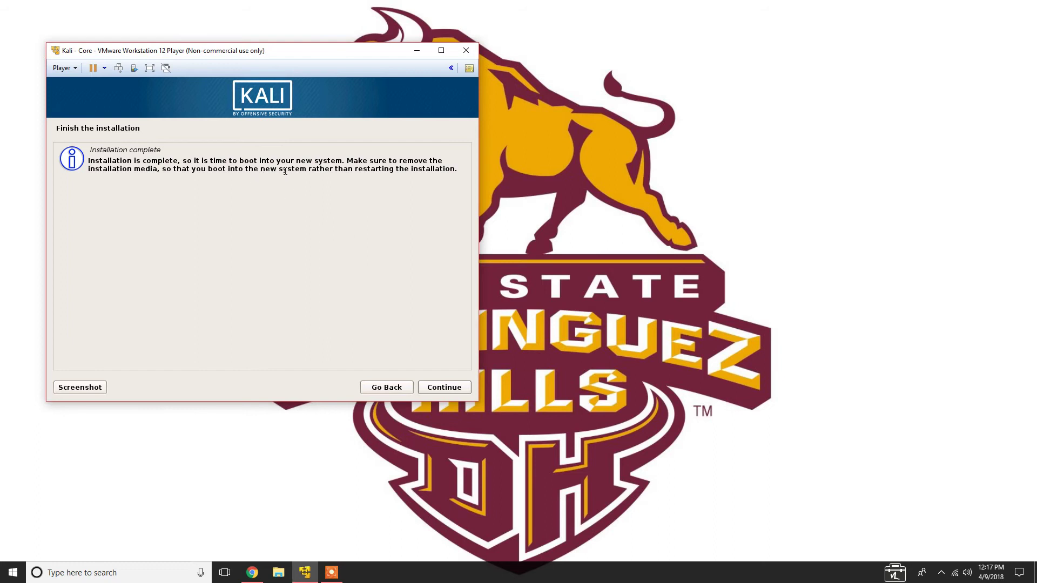
# Confirm Installation complete so the Kali - Core VM reboots to its Username login screen
pyautogui.click(436, 388)
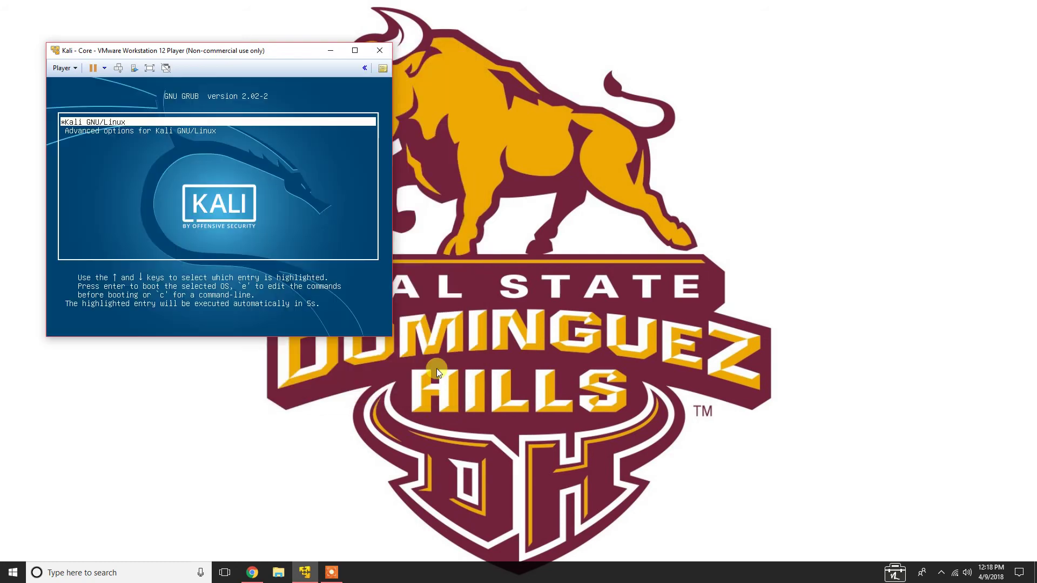
pyautogui.click(437, 372)
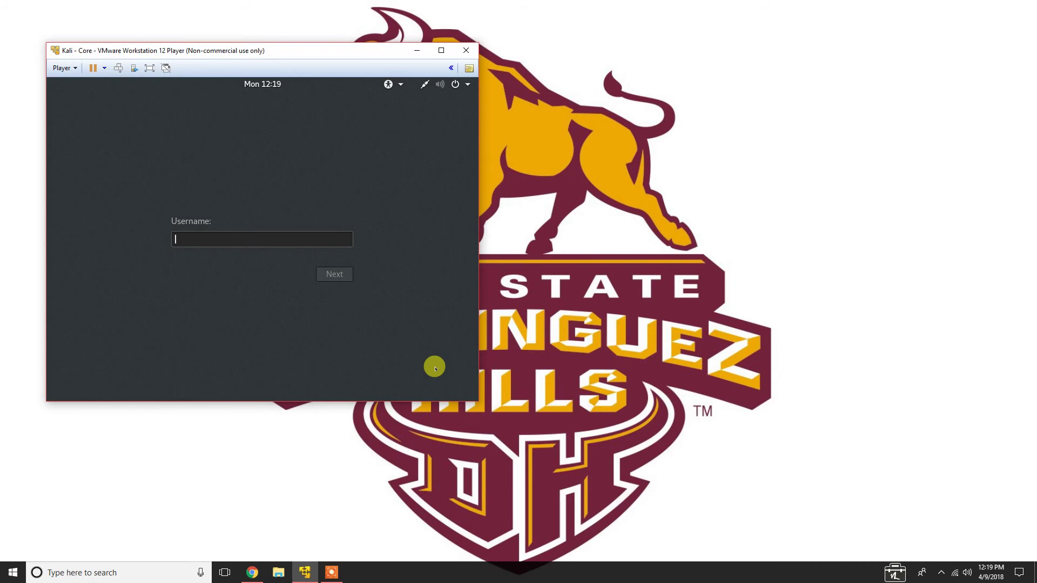
# Log in to the Kali desktop as root with the account password
pyautogui.write('root')
pyautogui.click(342, 273)
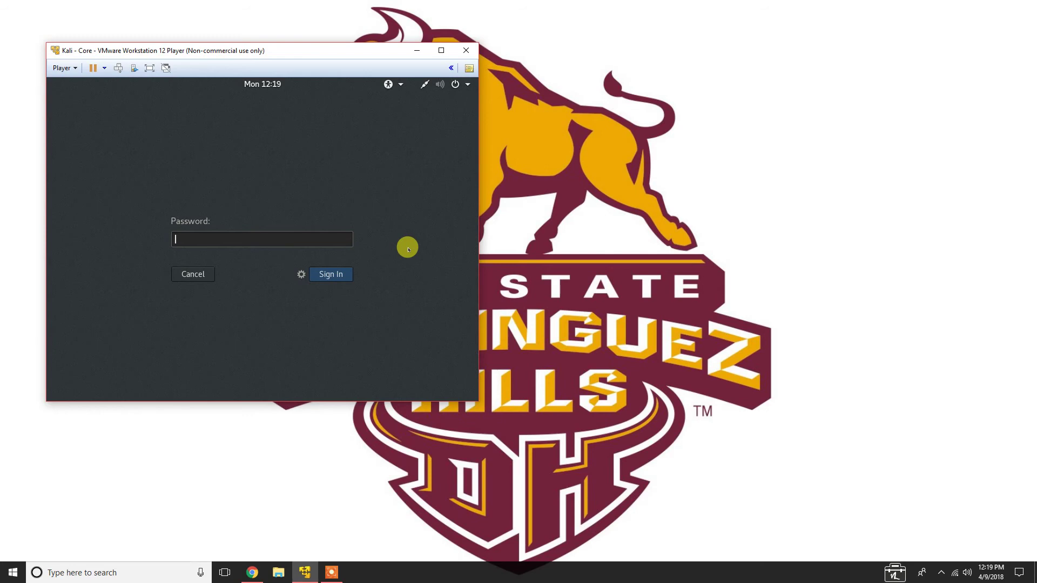
pyautogui.write('password')
pyautogui.press('Return')
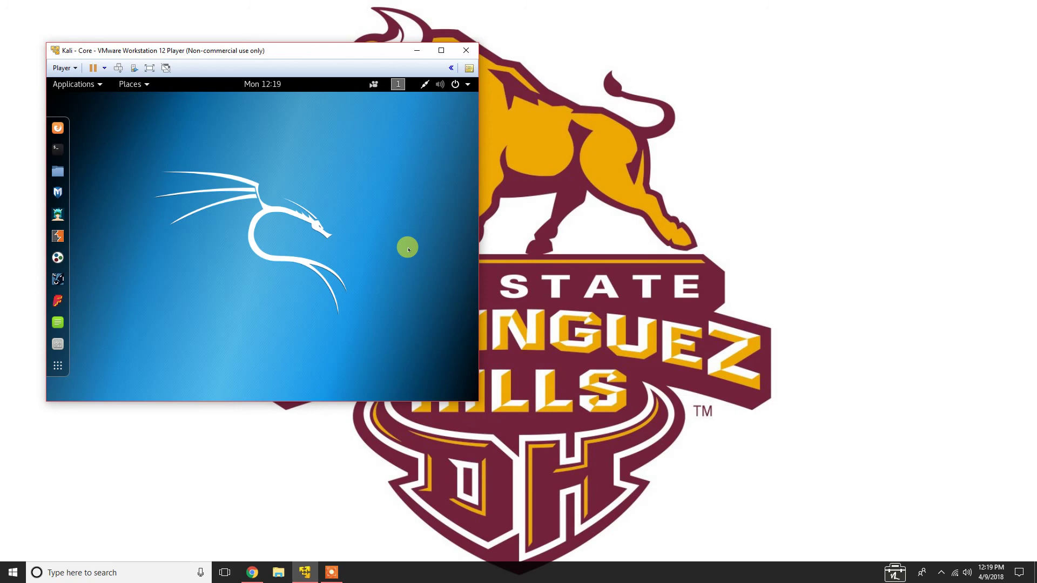
# Power off the Kali virtual machine from the top-right system menu
pyautogui.click(455, 84)
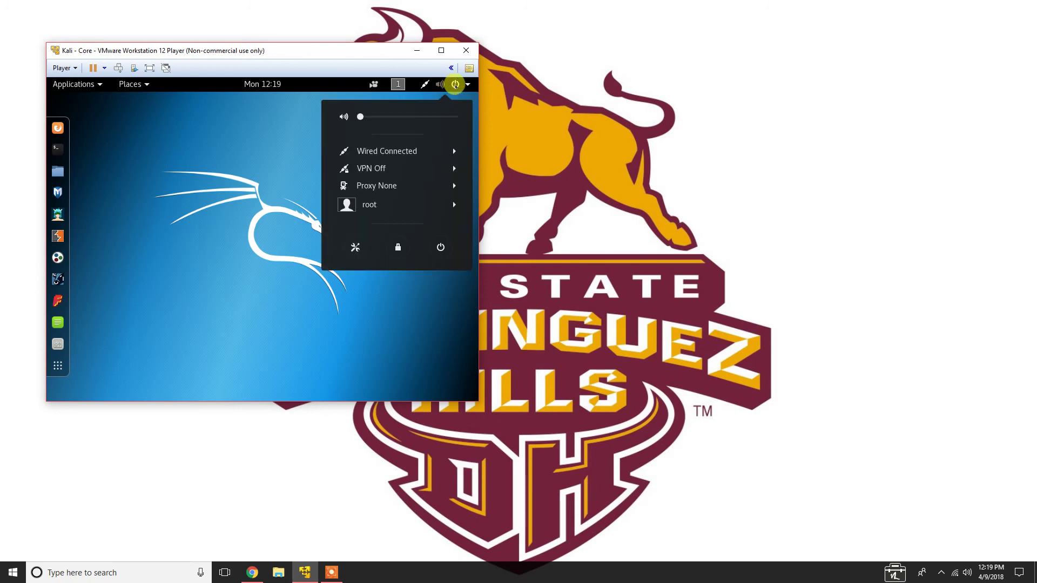
pyautogui.click(440, 247)
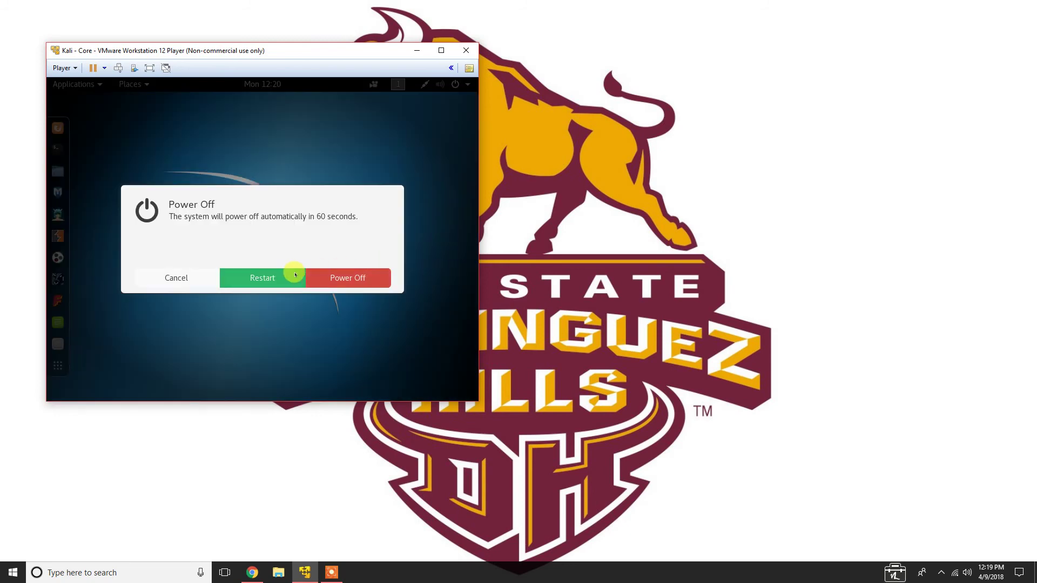
pyautogui.click(361, 278)
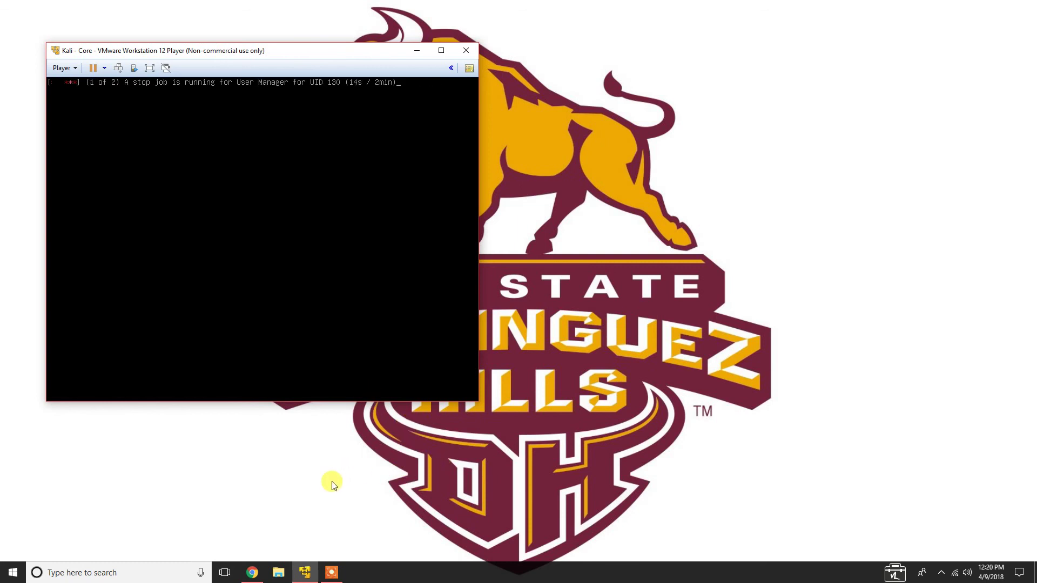
# Open File Explorer and browse the New Volume (G:) drive's personal Documents folder, then return
pyautogui.click(278, 572)
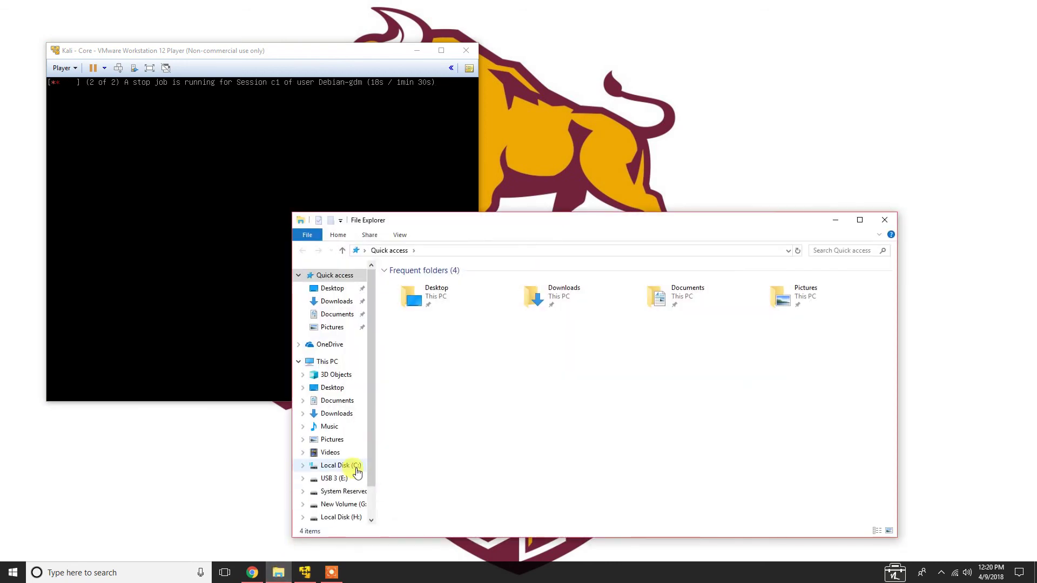
pyautogui.click(354, 504)
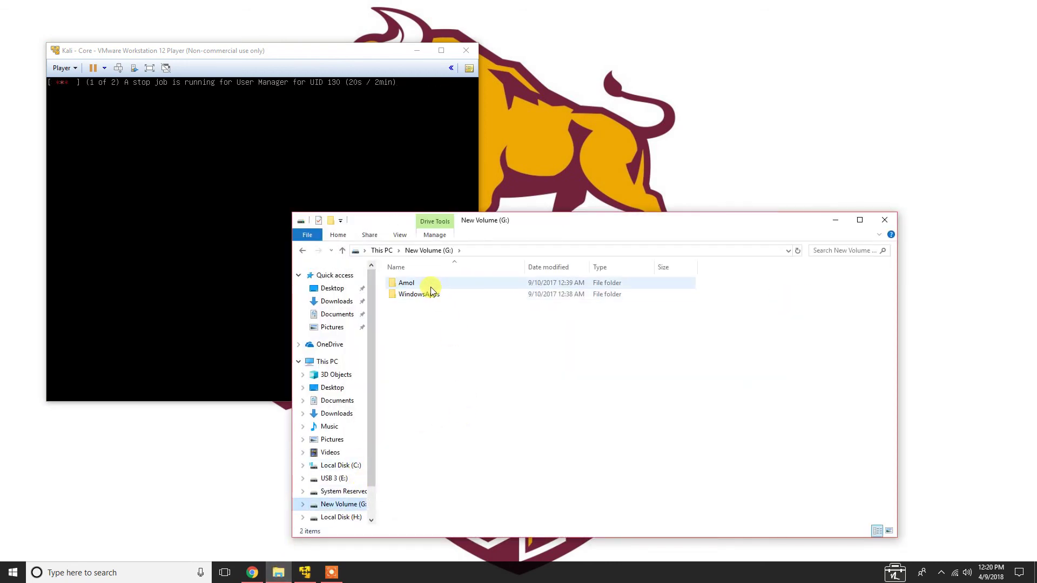
pyautogui.doubleClick(429, 283)
pyautogui.doubleClick(462, 283)
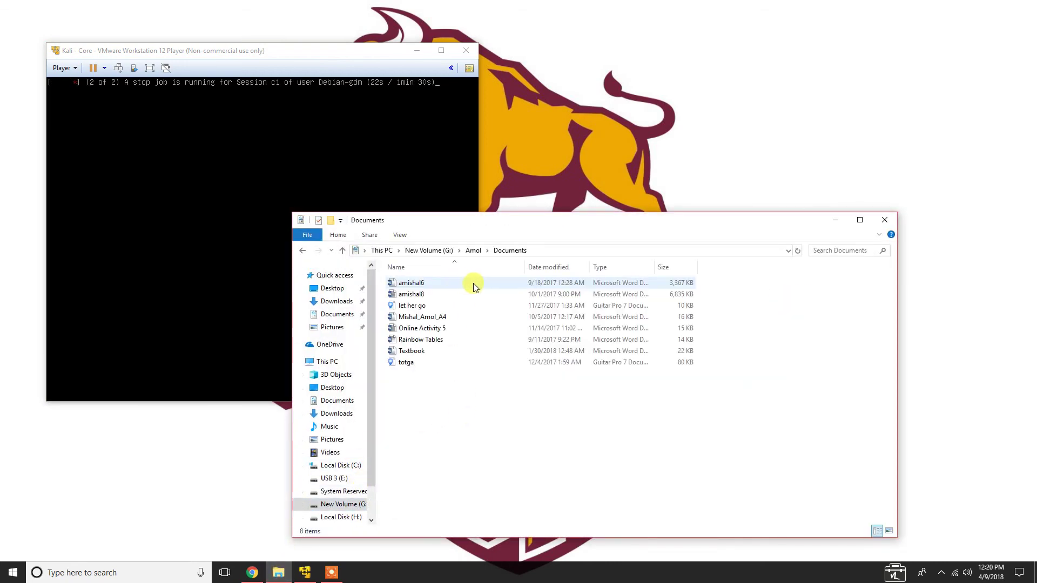
pyautogui.click(343, 250)
pyautogui.click(342, 250)
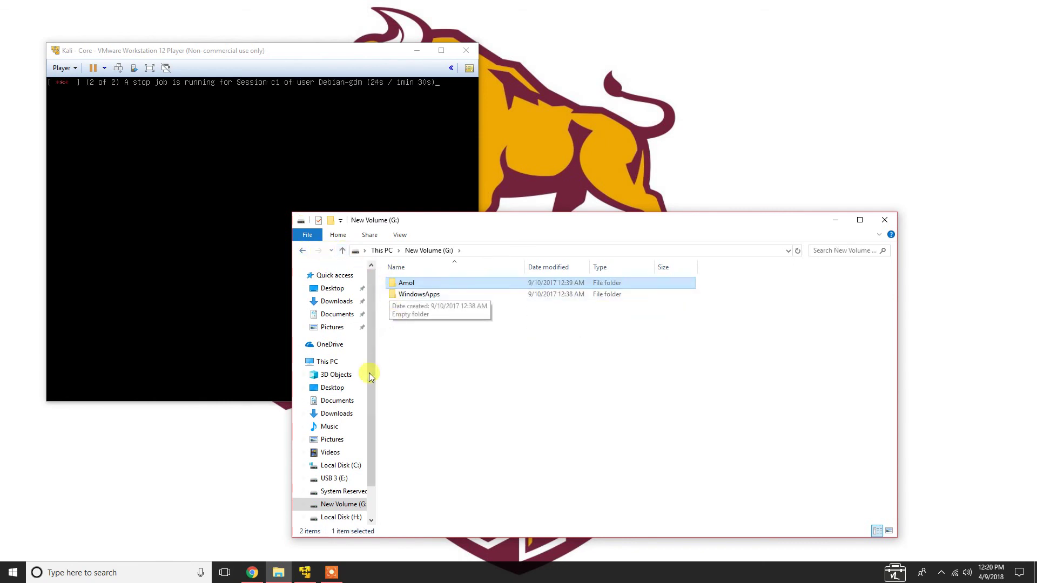
# Open Documents > Virtual Machines > Kali - Core to view its files, then go back
pyautogui.click(332, 401)
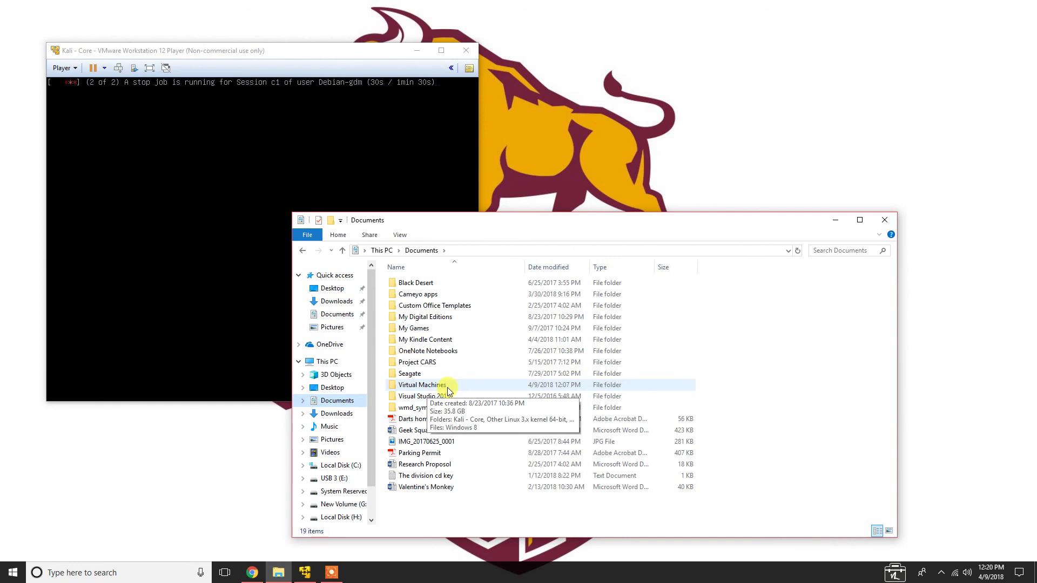
pyautogui.doubleClick(447, 387)
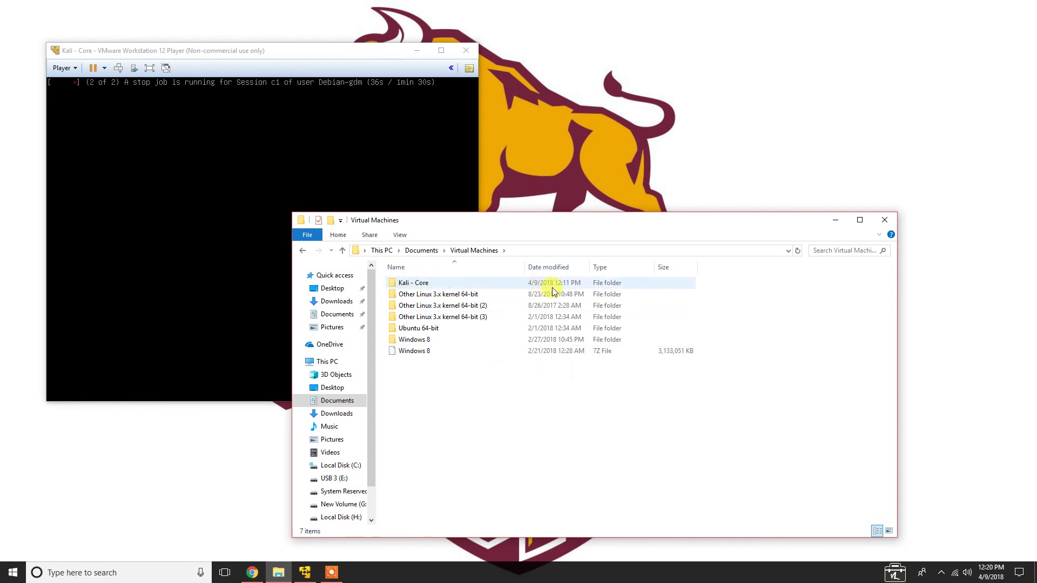
pyautogui.doubleClick(424, 291)
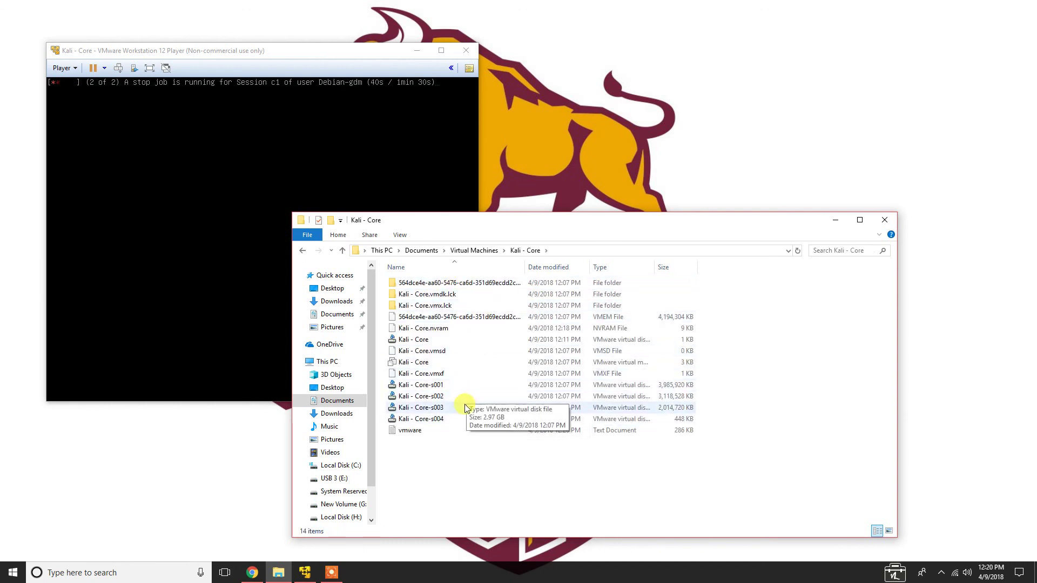
pyautogui.click(302, 250)
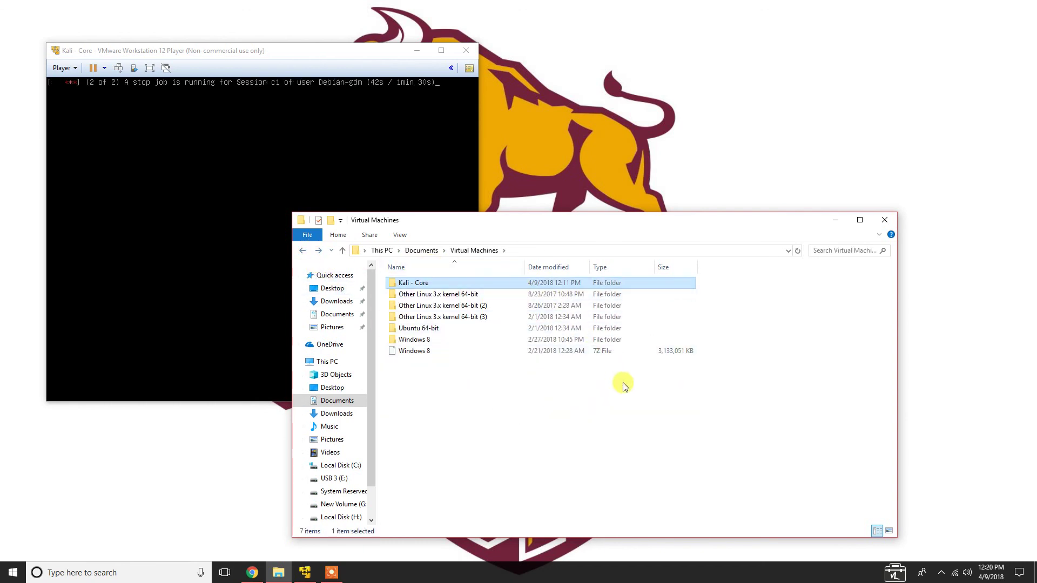